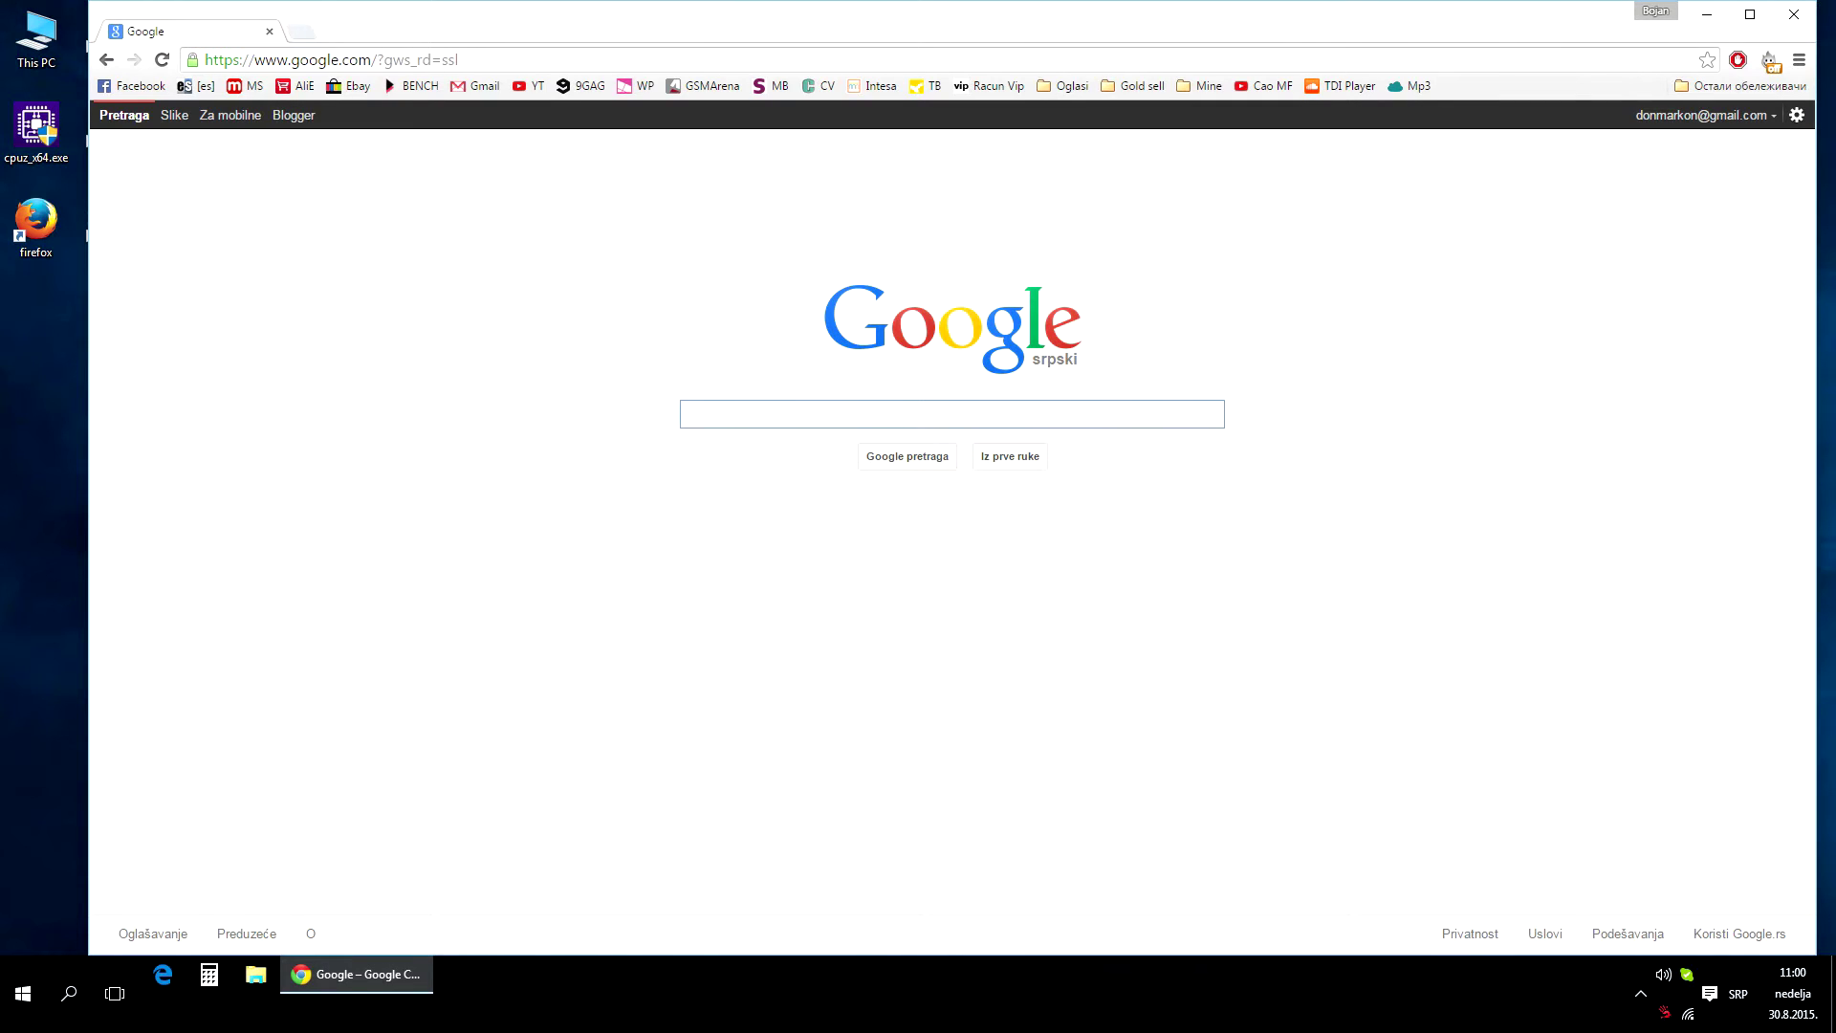
Search Google for WhoCrashed and open the 'Resplendence Software - Free Downloads' page
type("WhoCrashed")
key("ctrl+a")
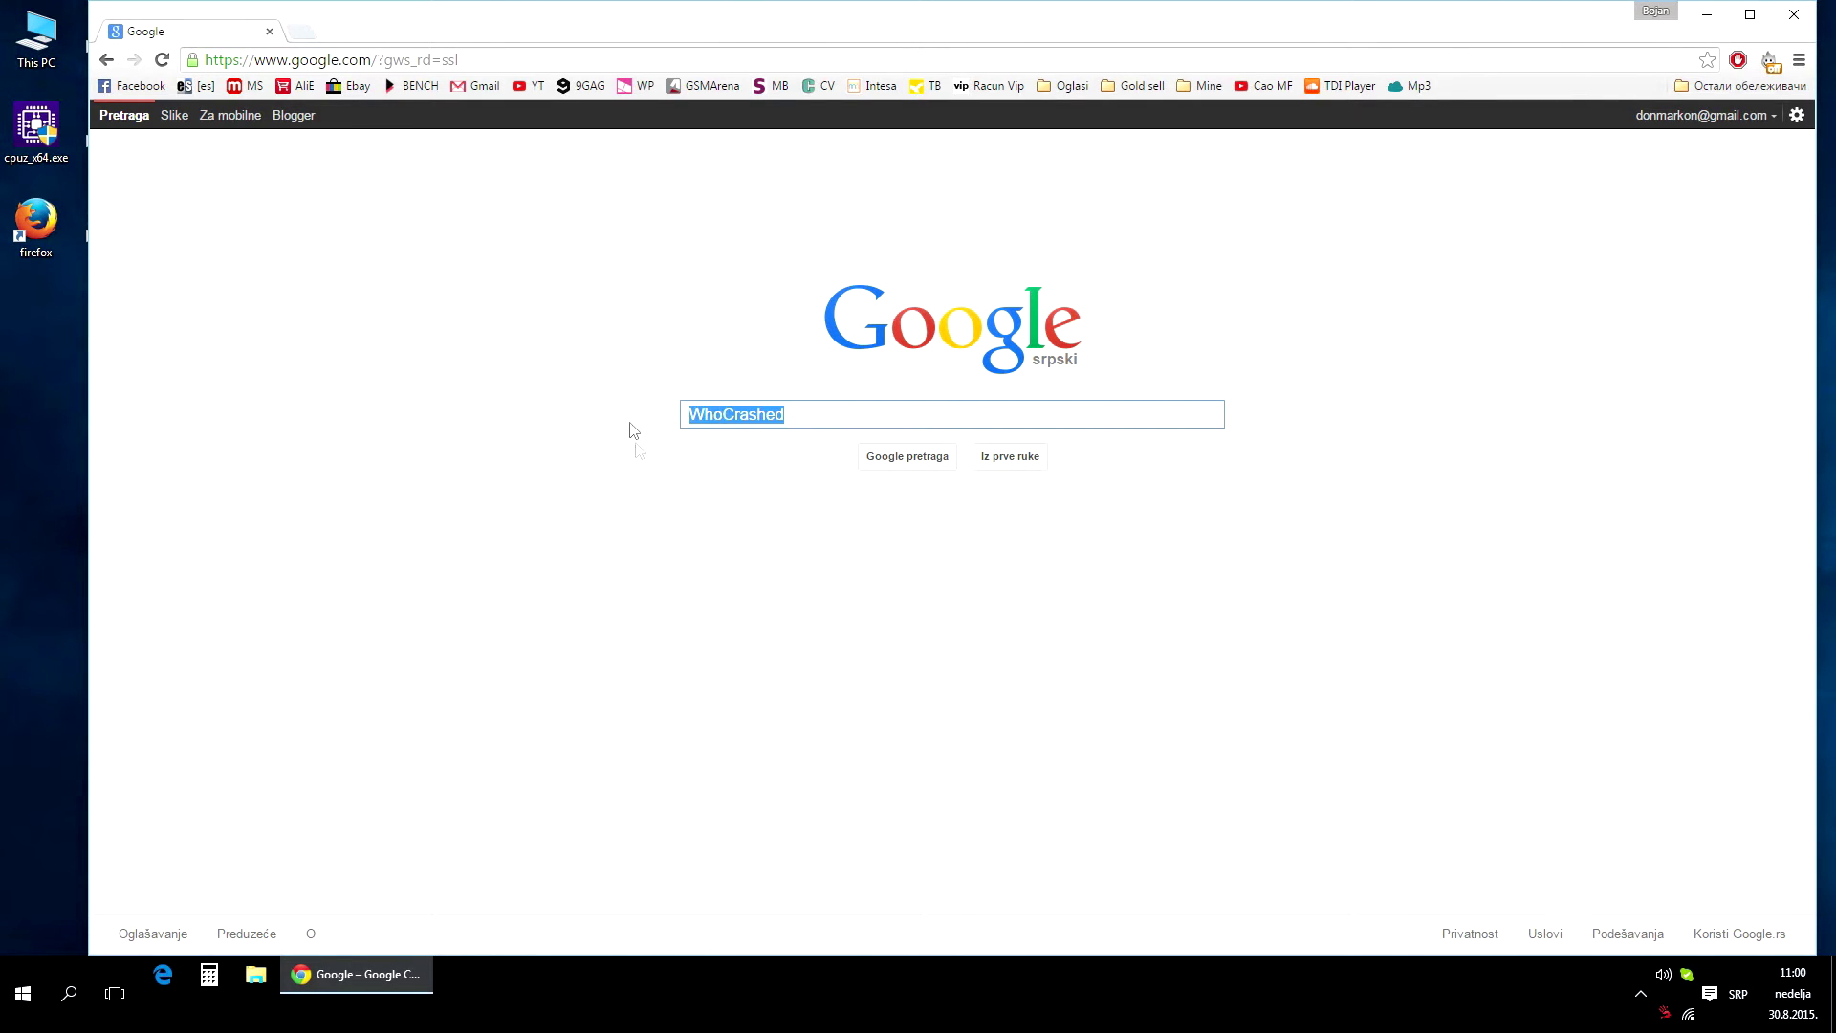
left_click(918, 457)
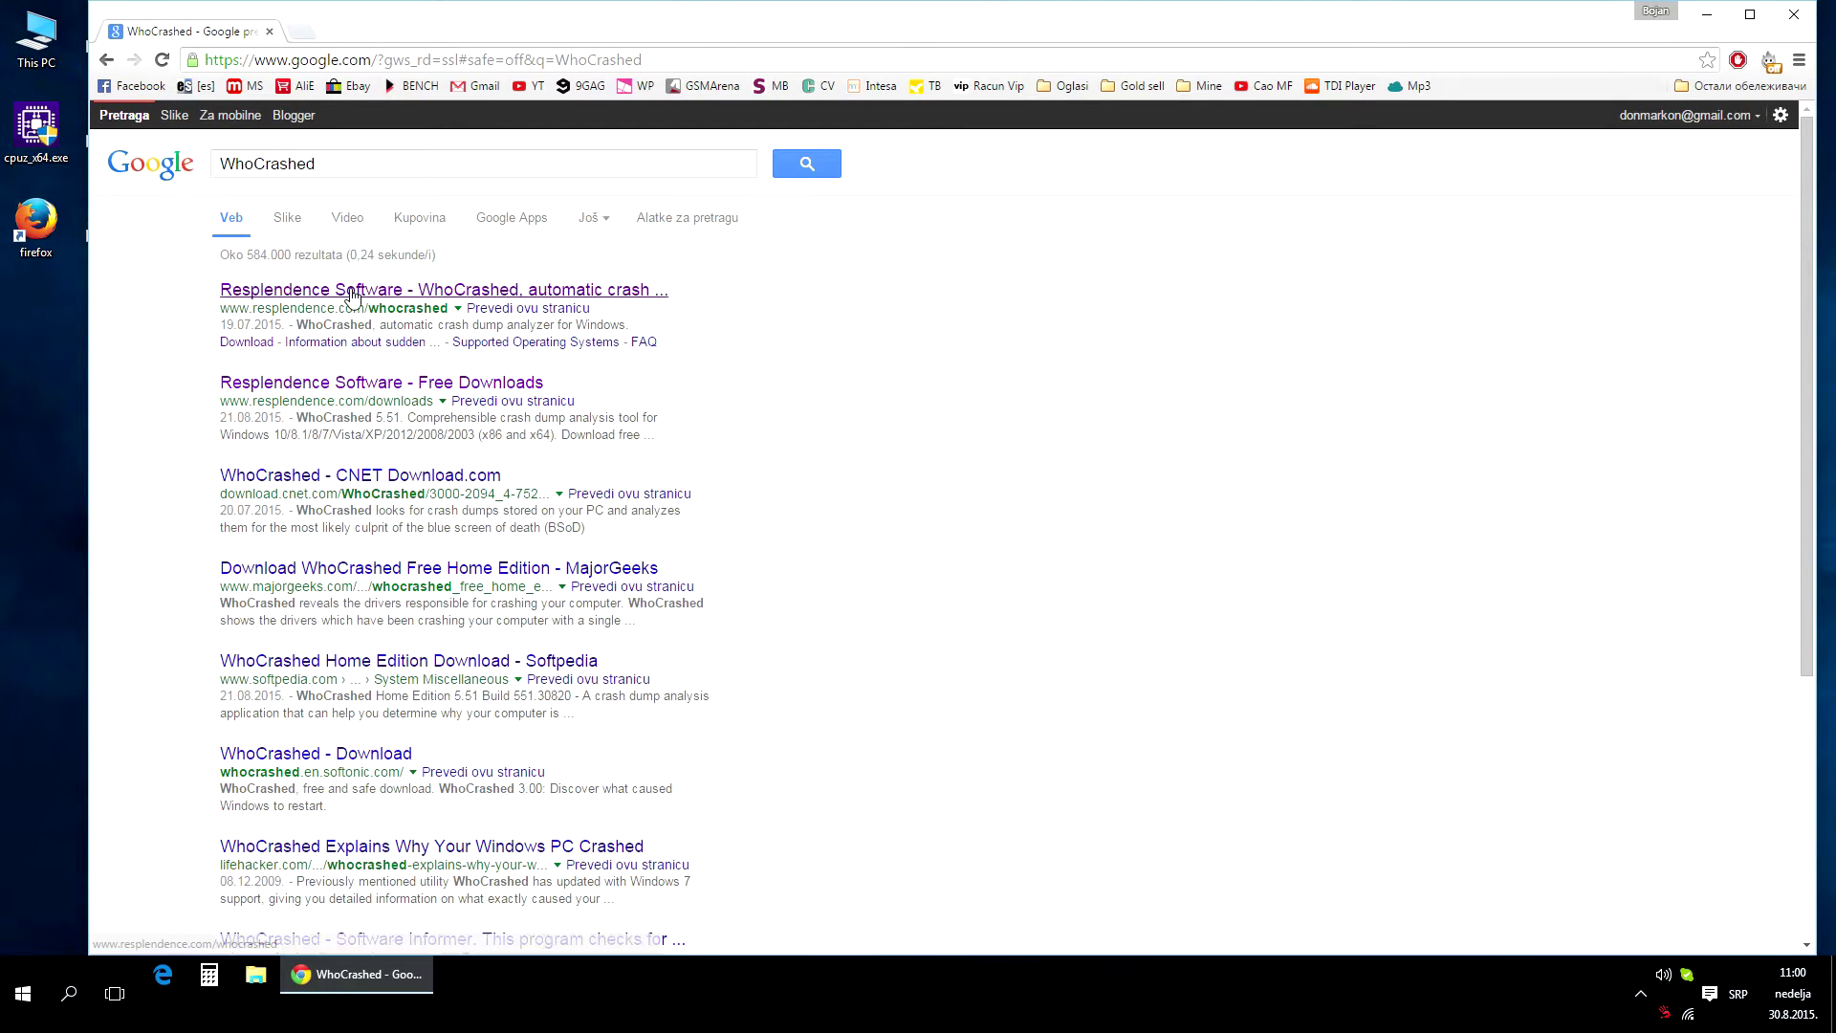
left_click(376, 387)
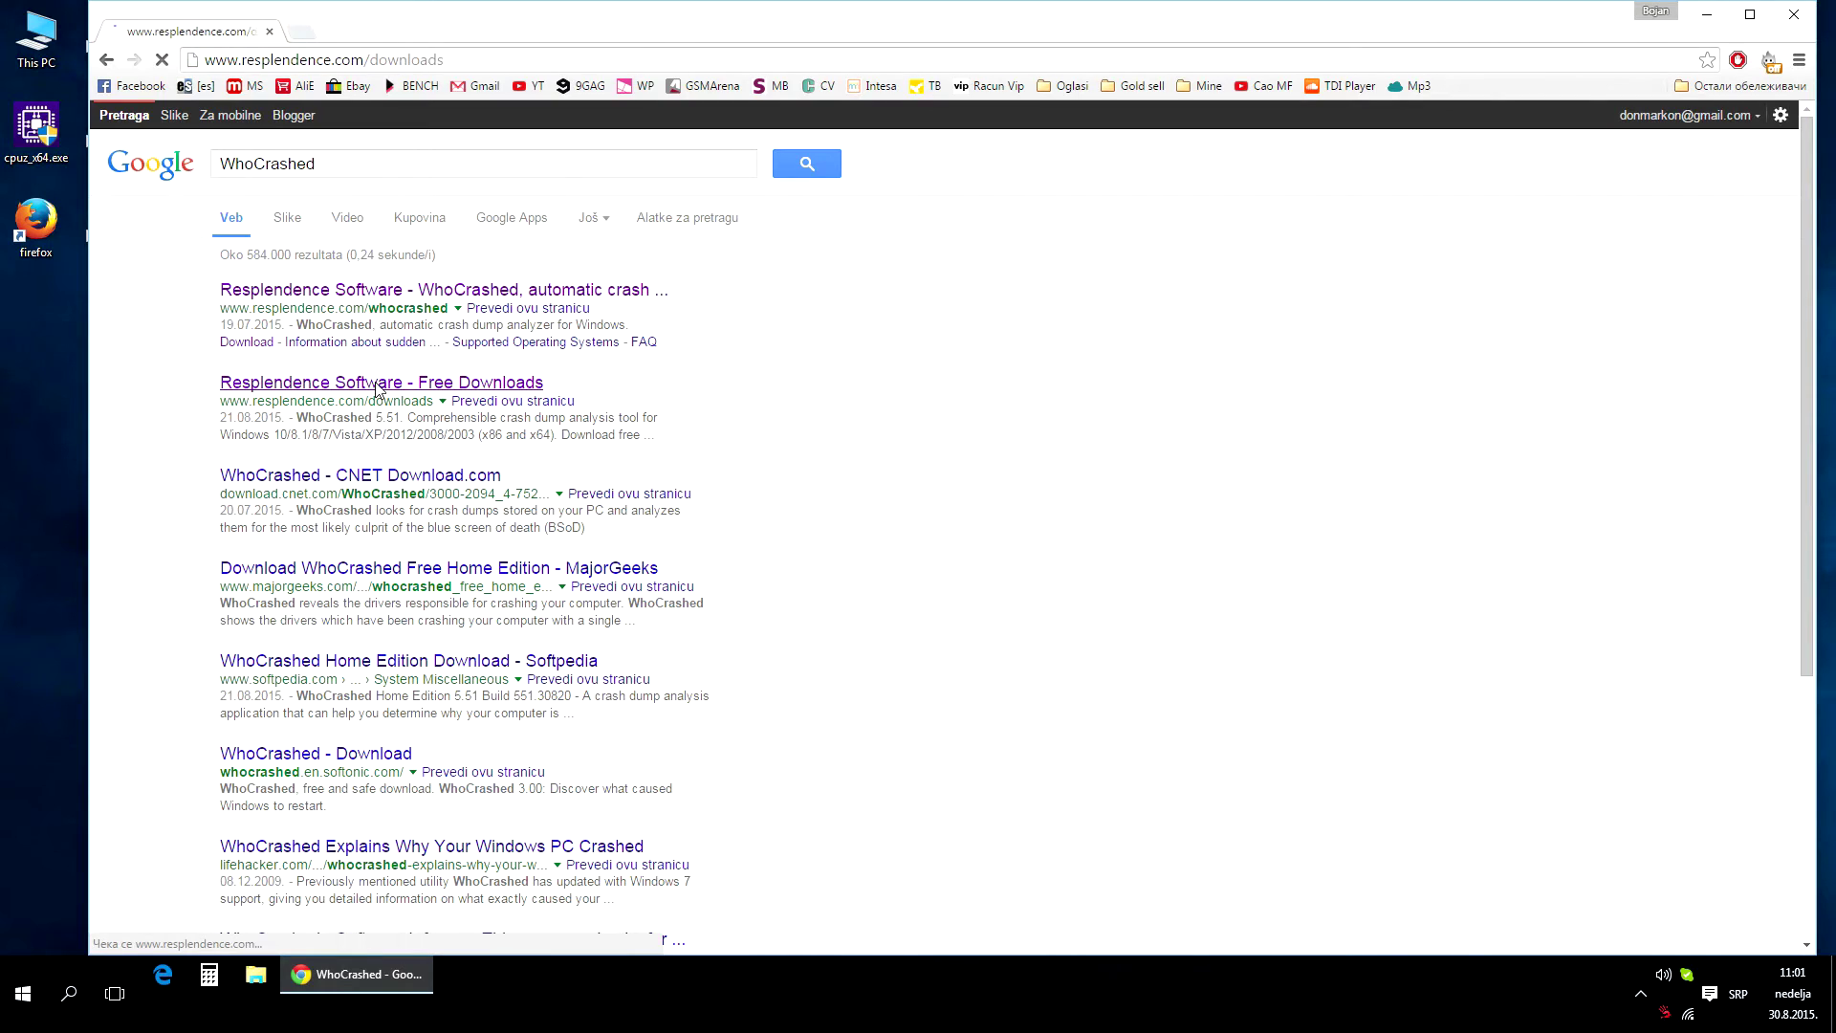
Download whocrashedSetup.exe, the free home edition from Crash Analysis Tools
scroll(927, 473, "down", 3)
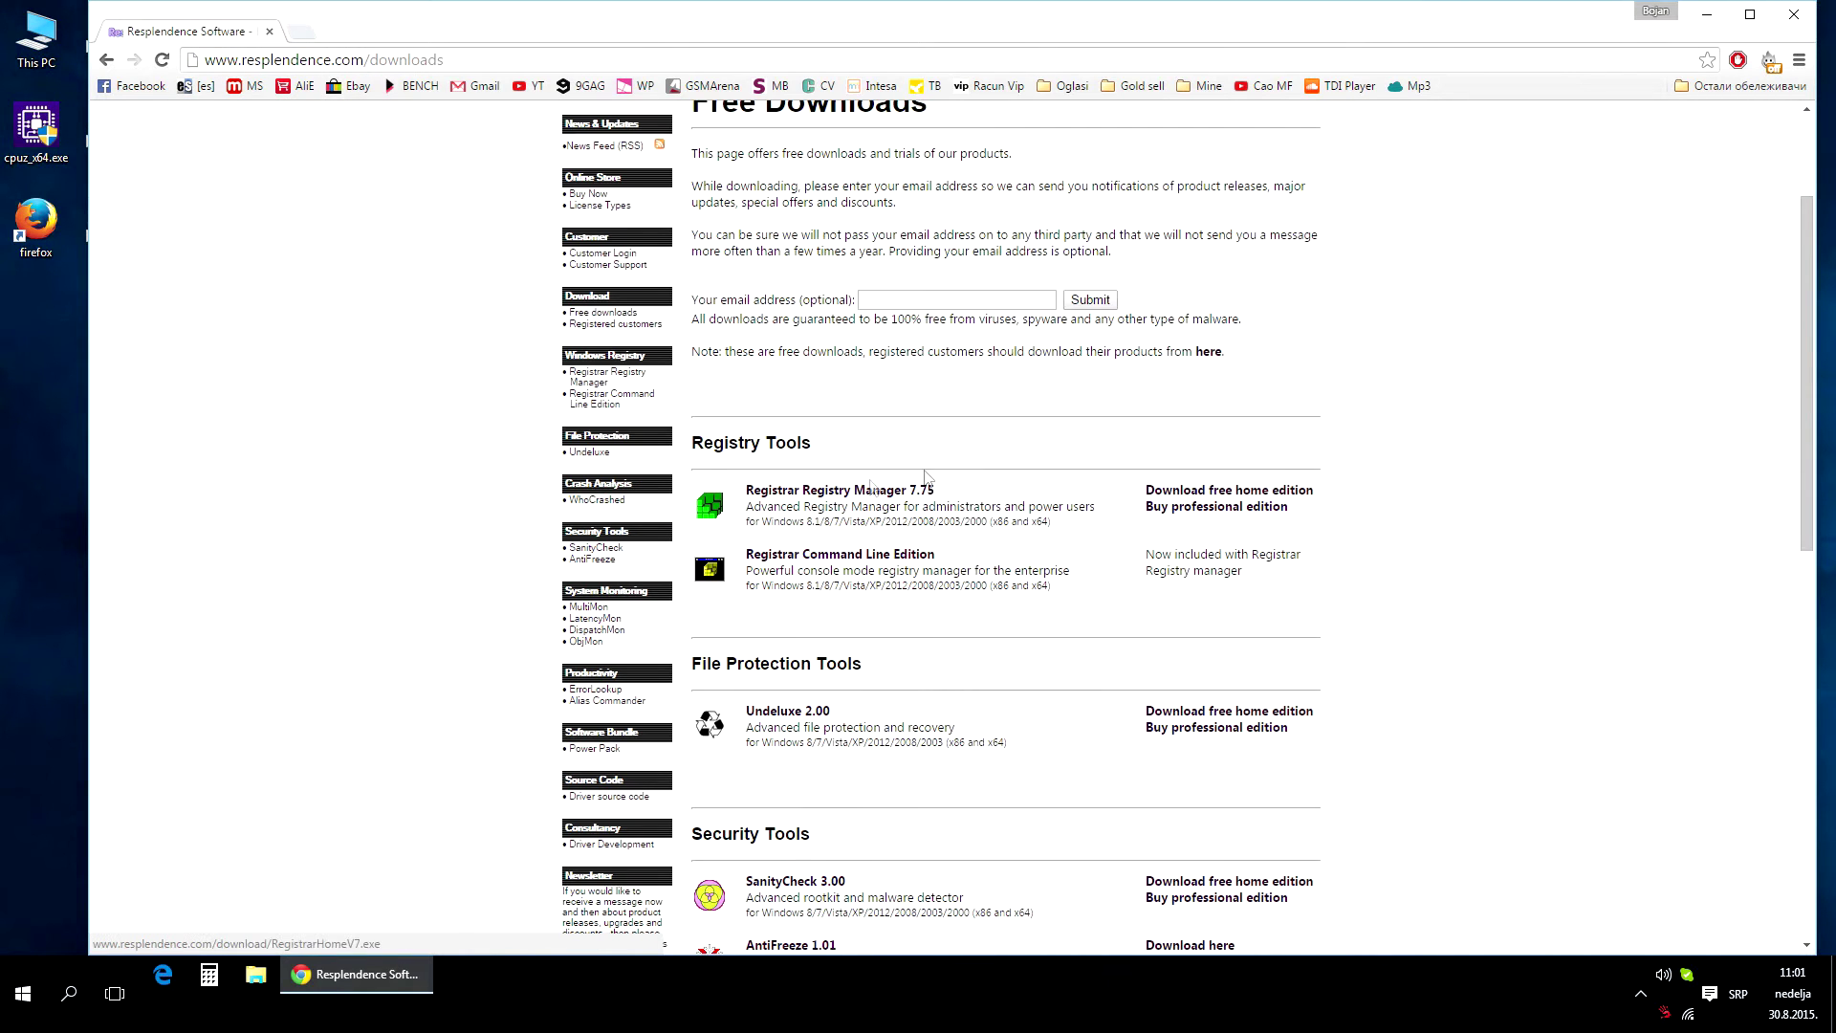
scroll(1253, 507, "down", 2)
scroll(1241, 504, "down", 2)
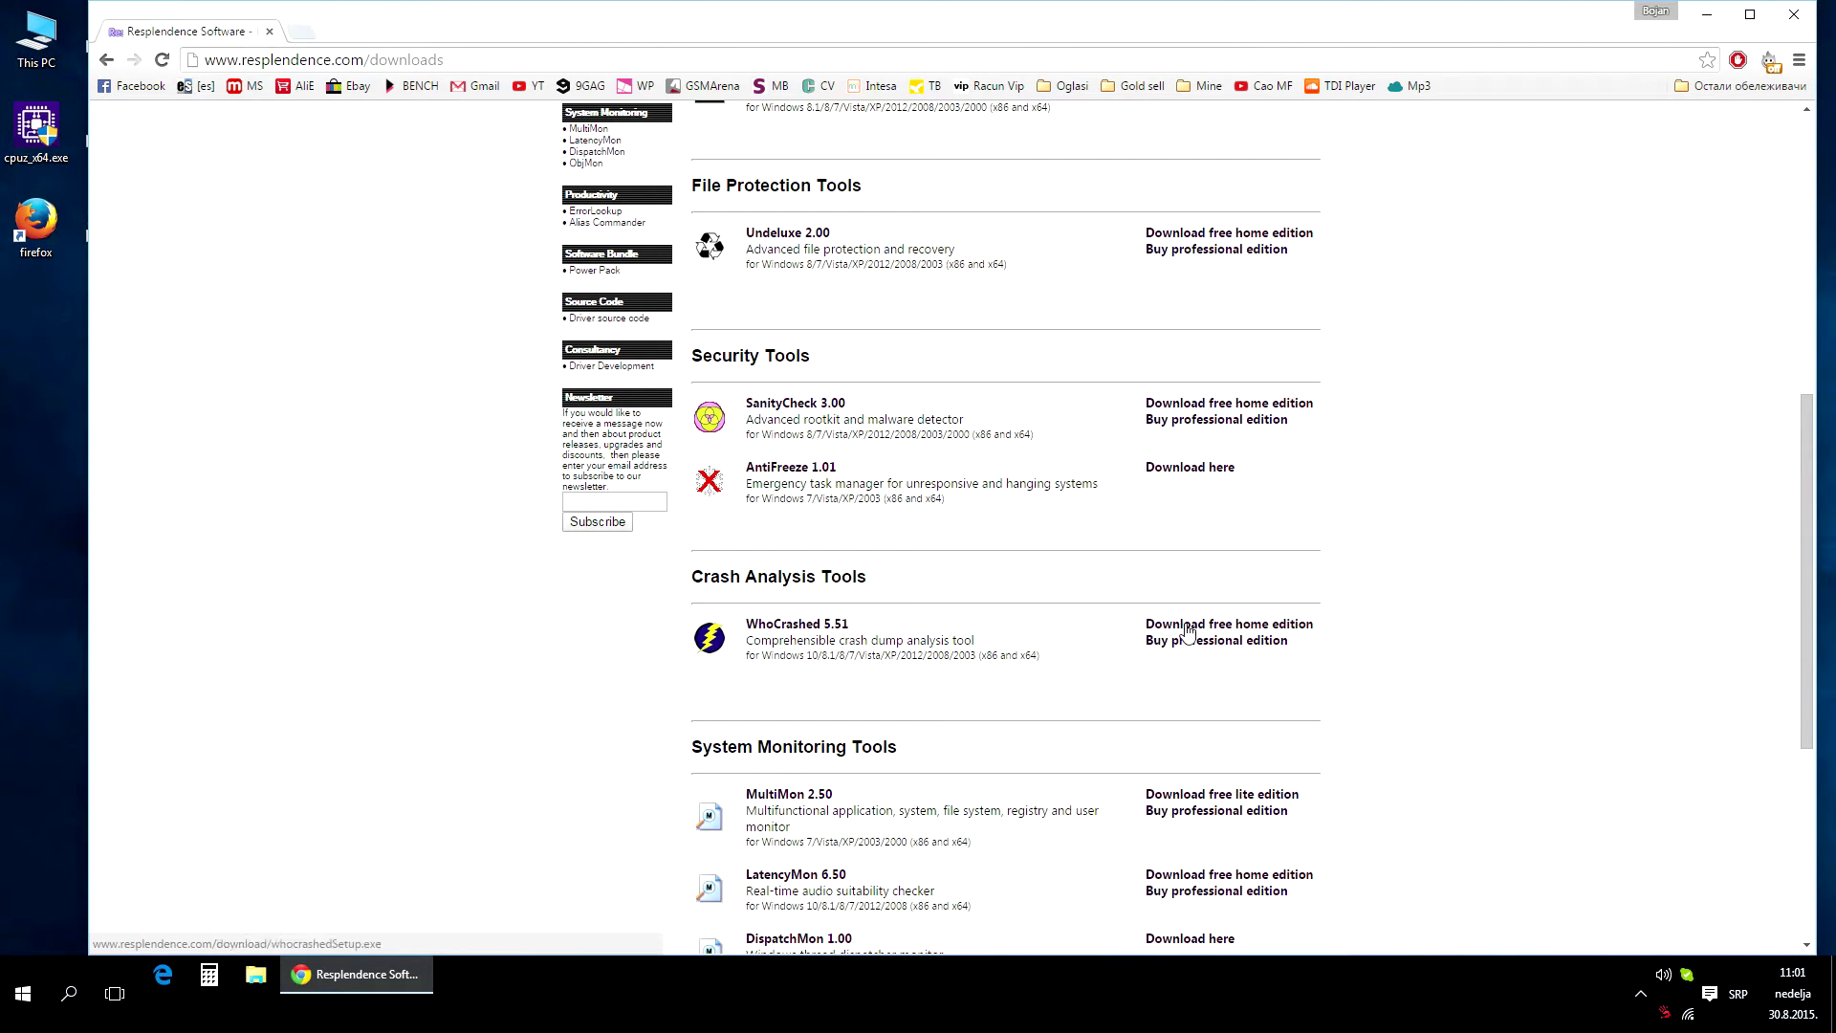
left_click(1240, 626)
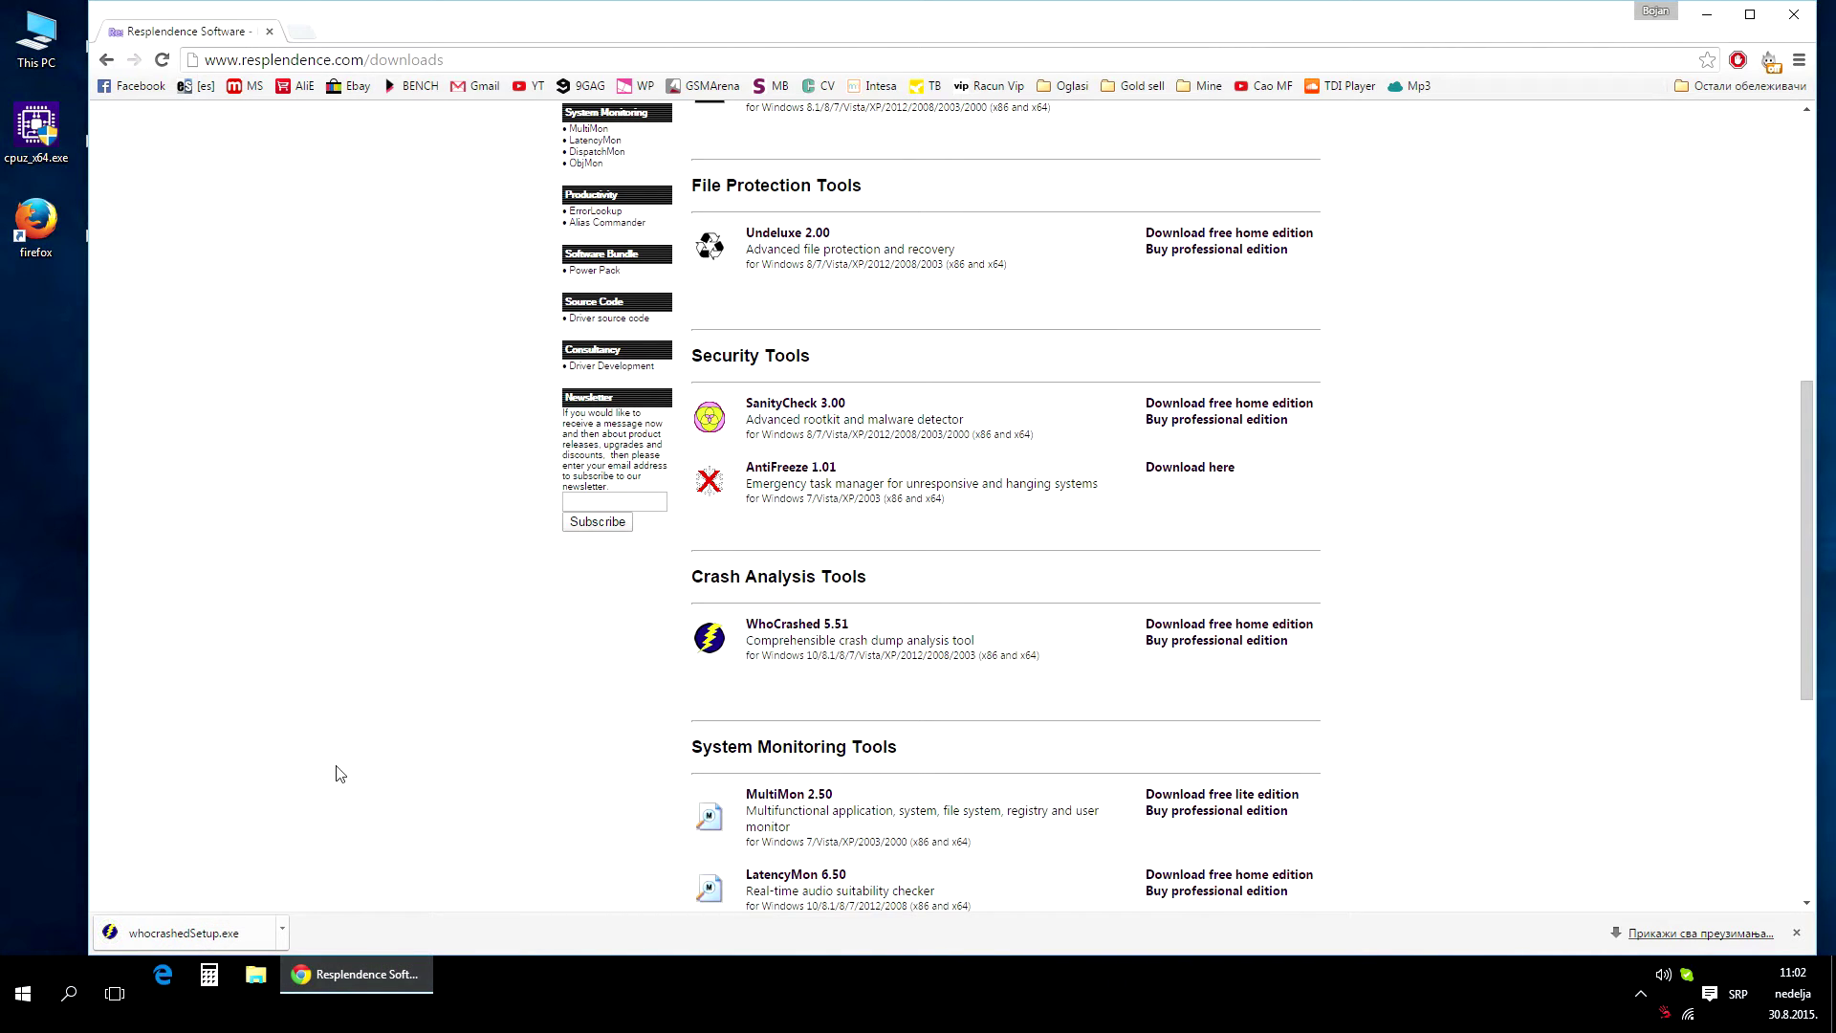
Run the downloaded whocrashedSetup.exe, then cancel and exit the setup wizard
left_click(209, 932)
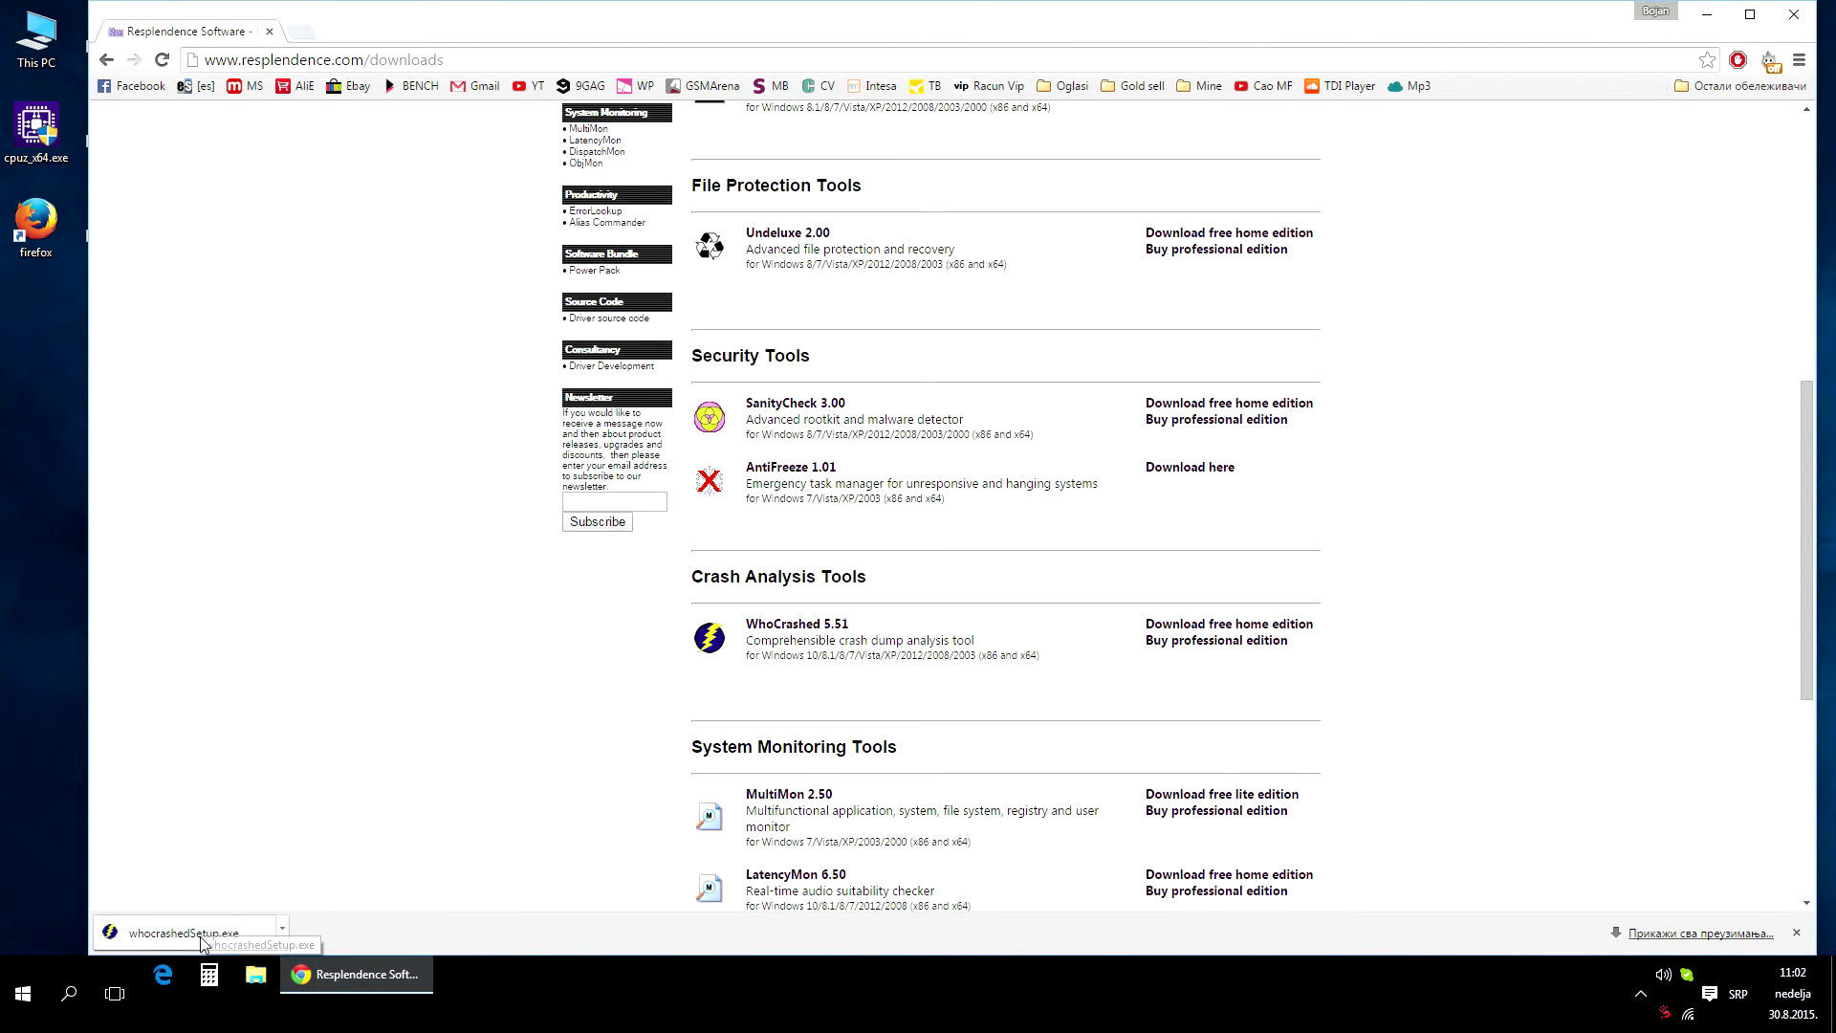
left_click(953, 510)
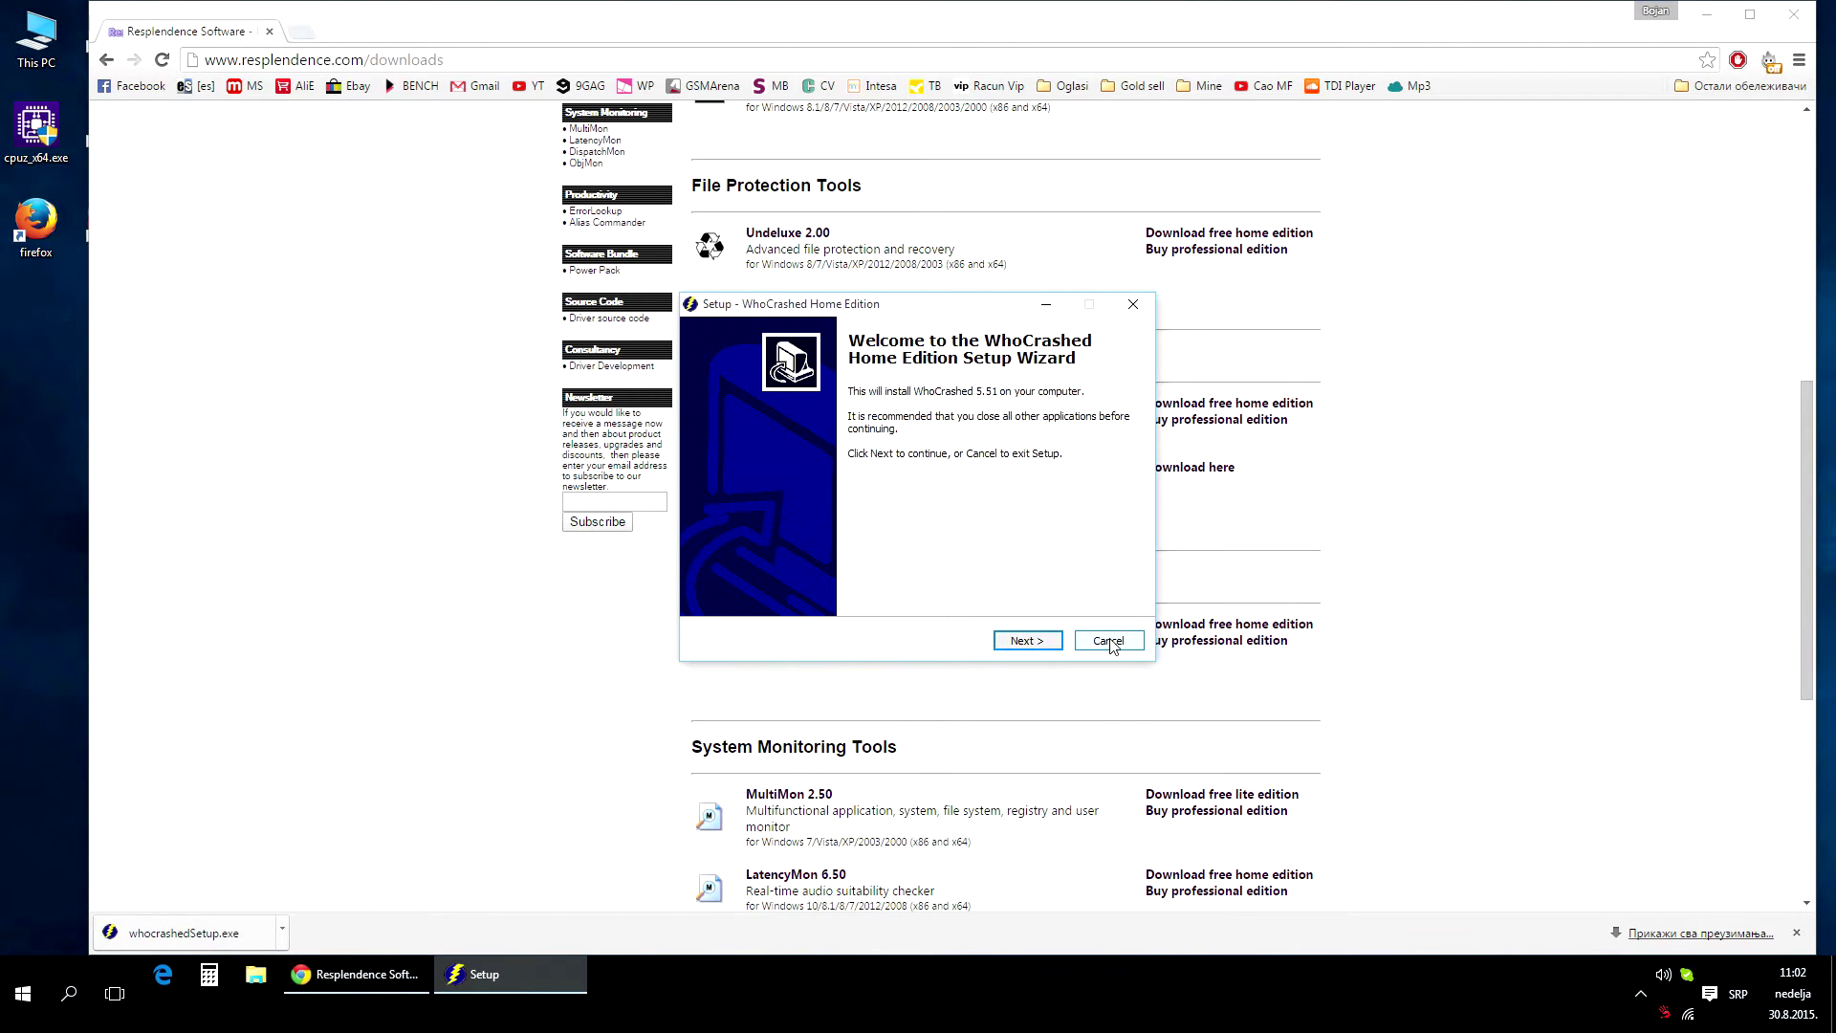
left_click(1109, 640)
left_click(1009, 576)
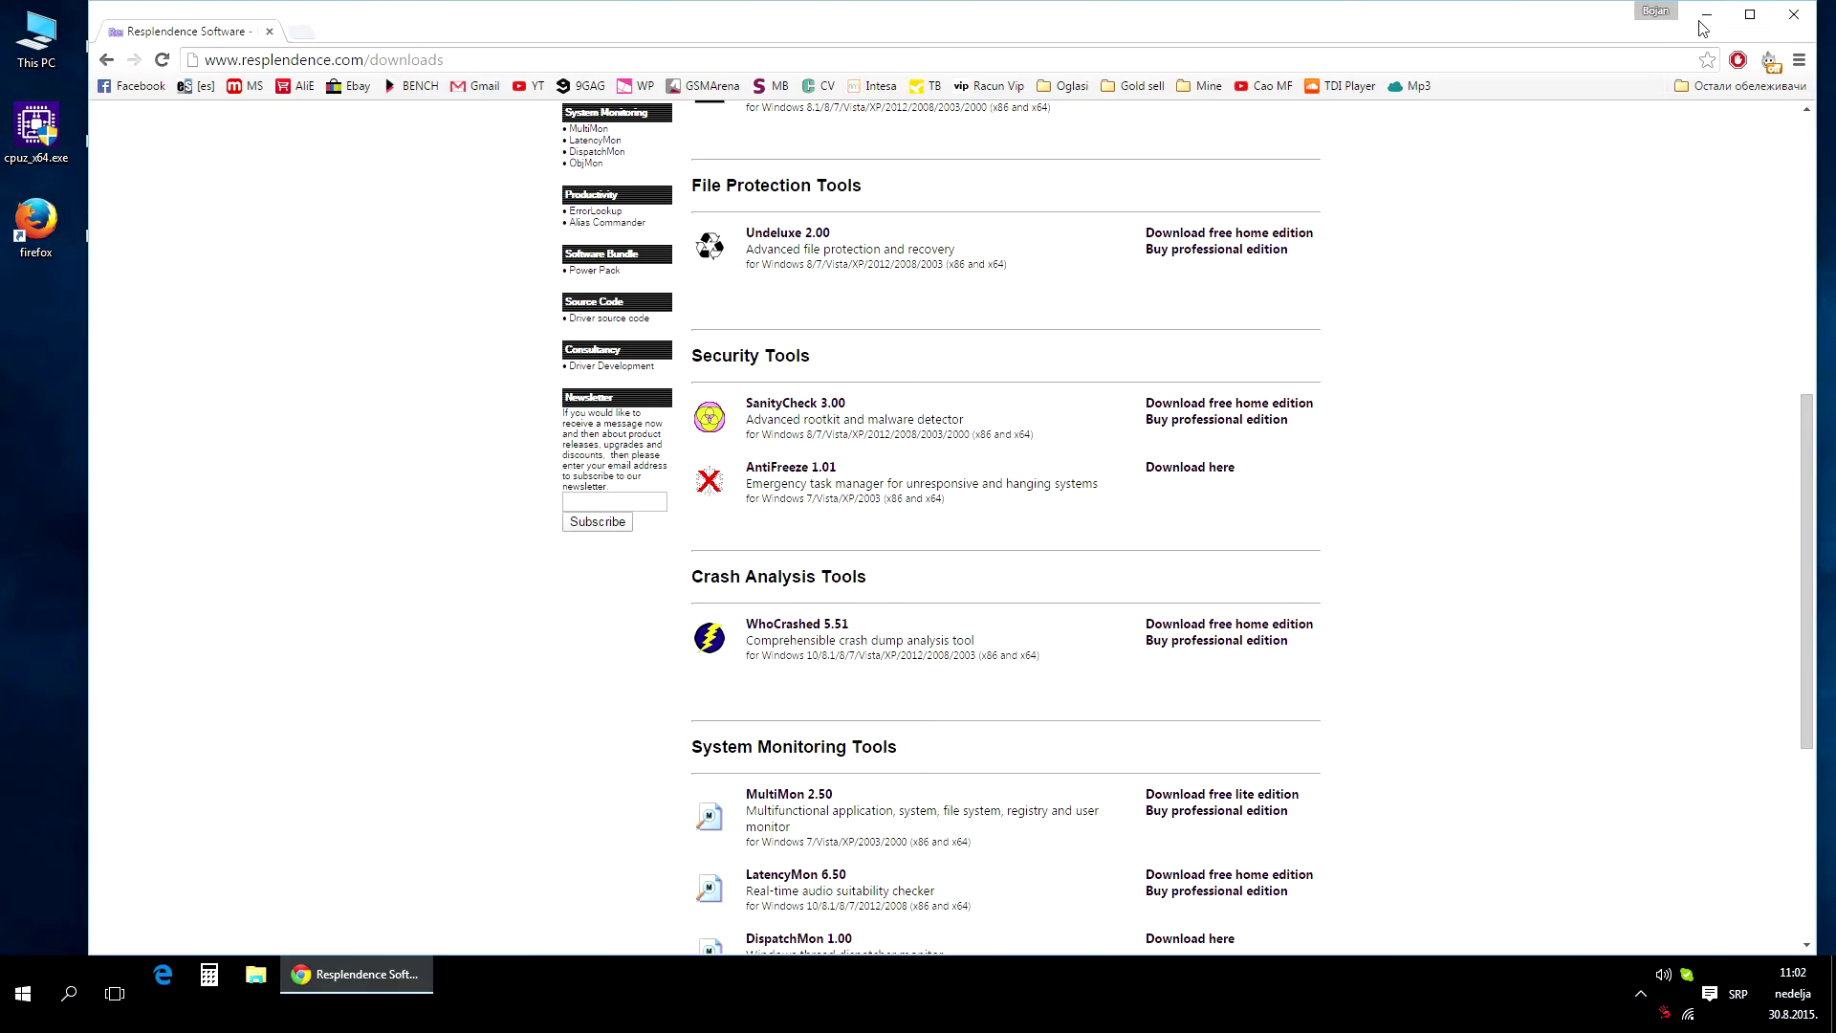
Launch WhoCrashed from the desktop and analyze the computer's crash dumps
left_click(1707, 14)
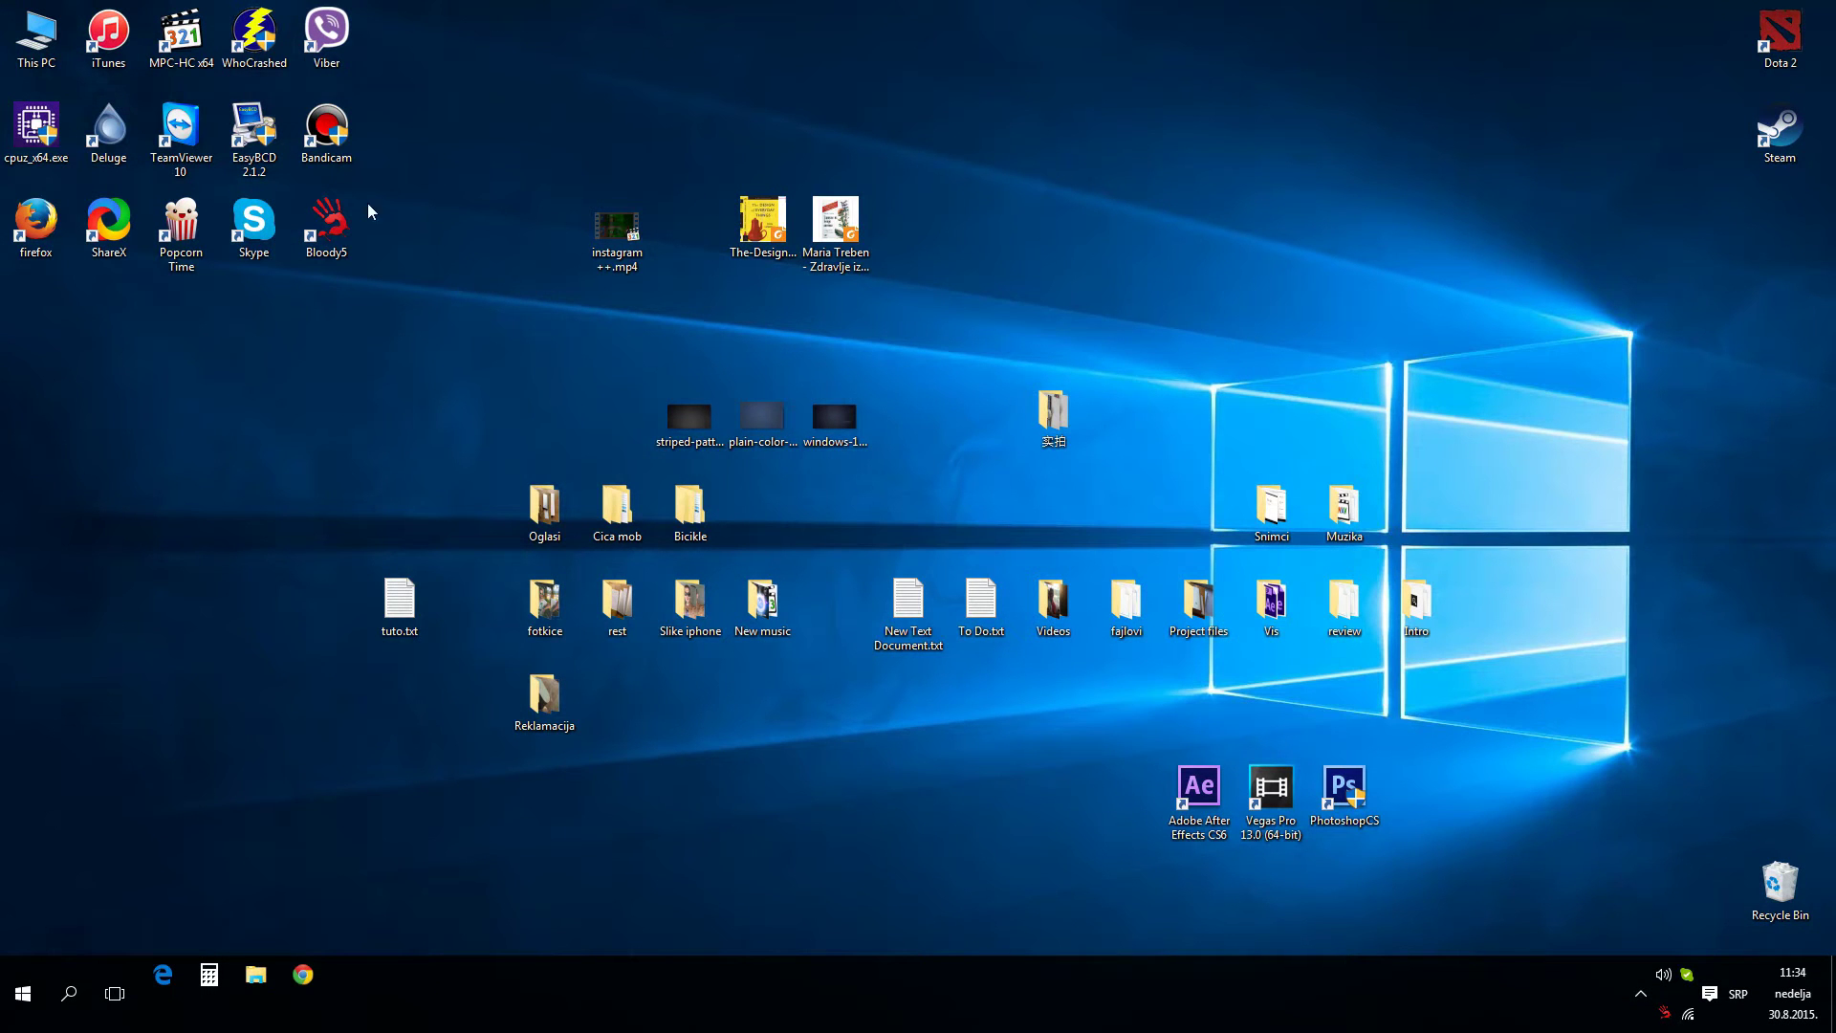
double_click(255, 38)
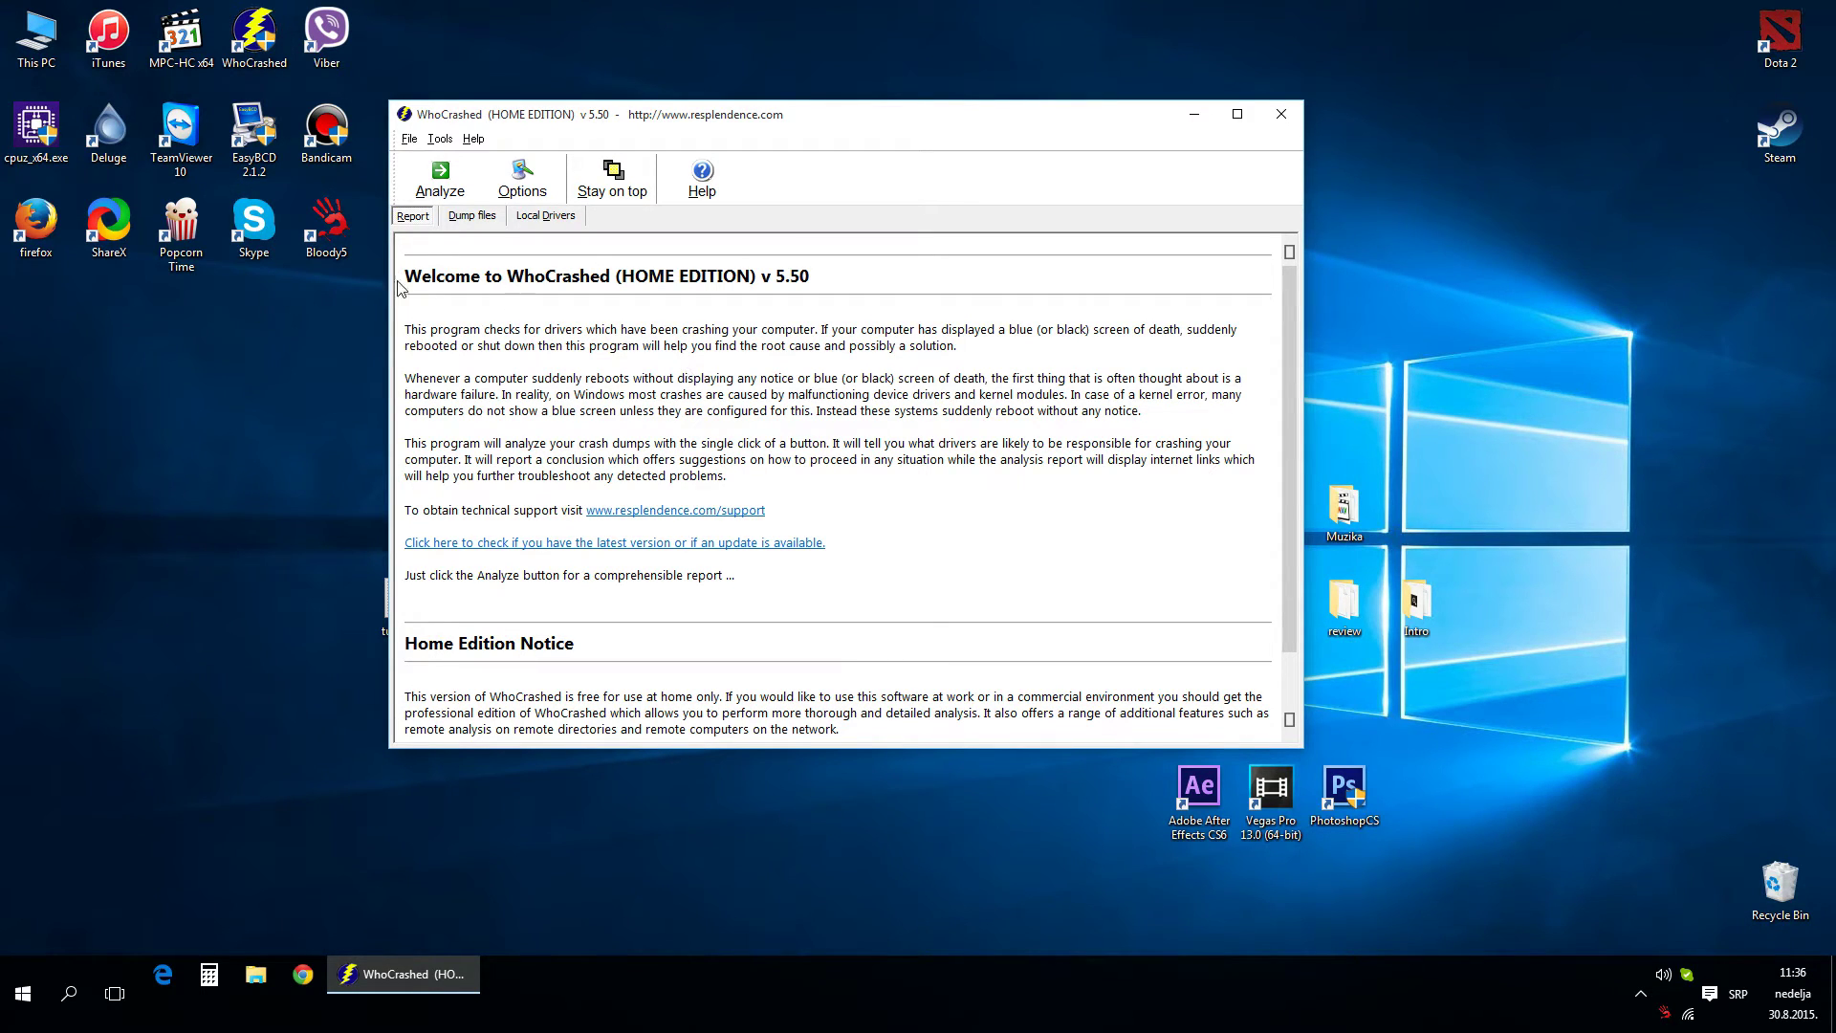
left_click(441, 196)
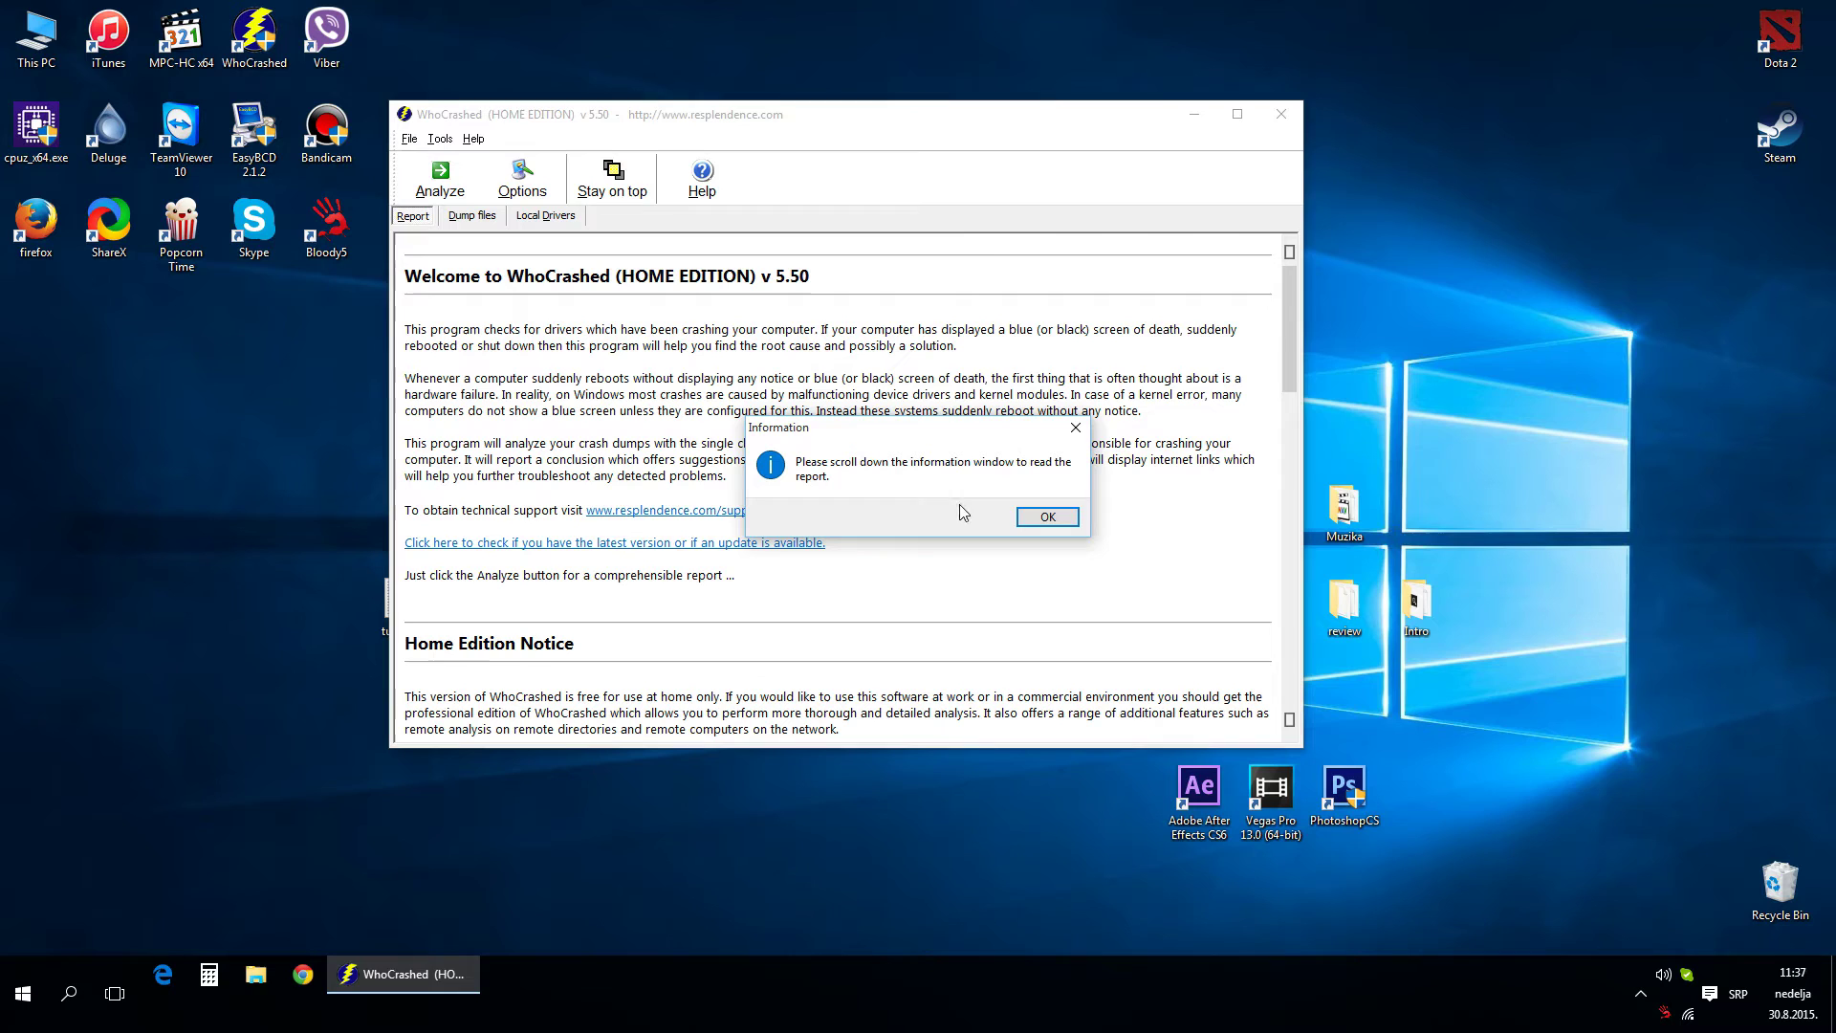
Dismiss the analysis message and scroll the report to the crash entries
left_click(1042, 519)
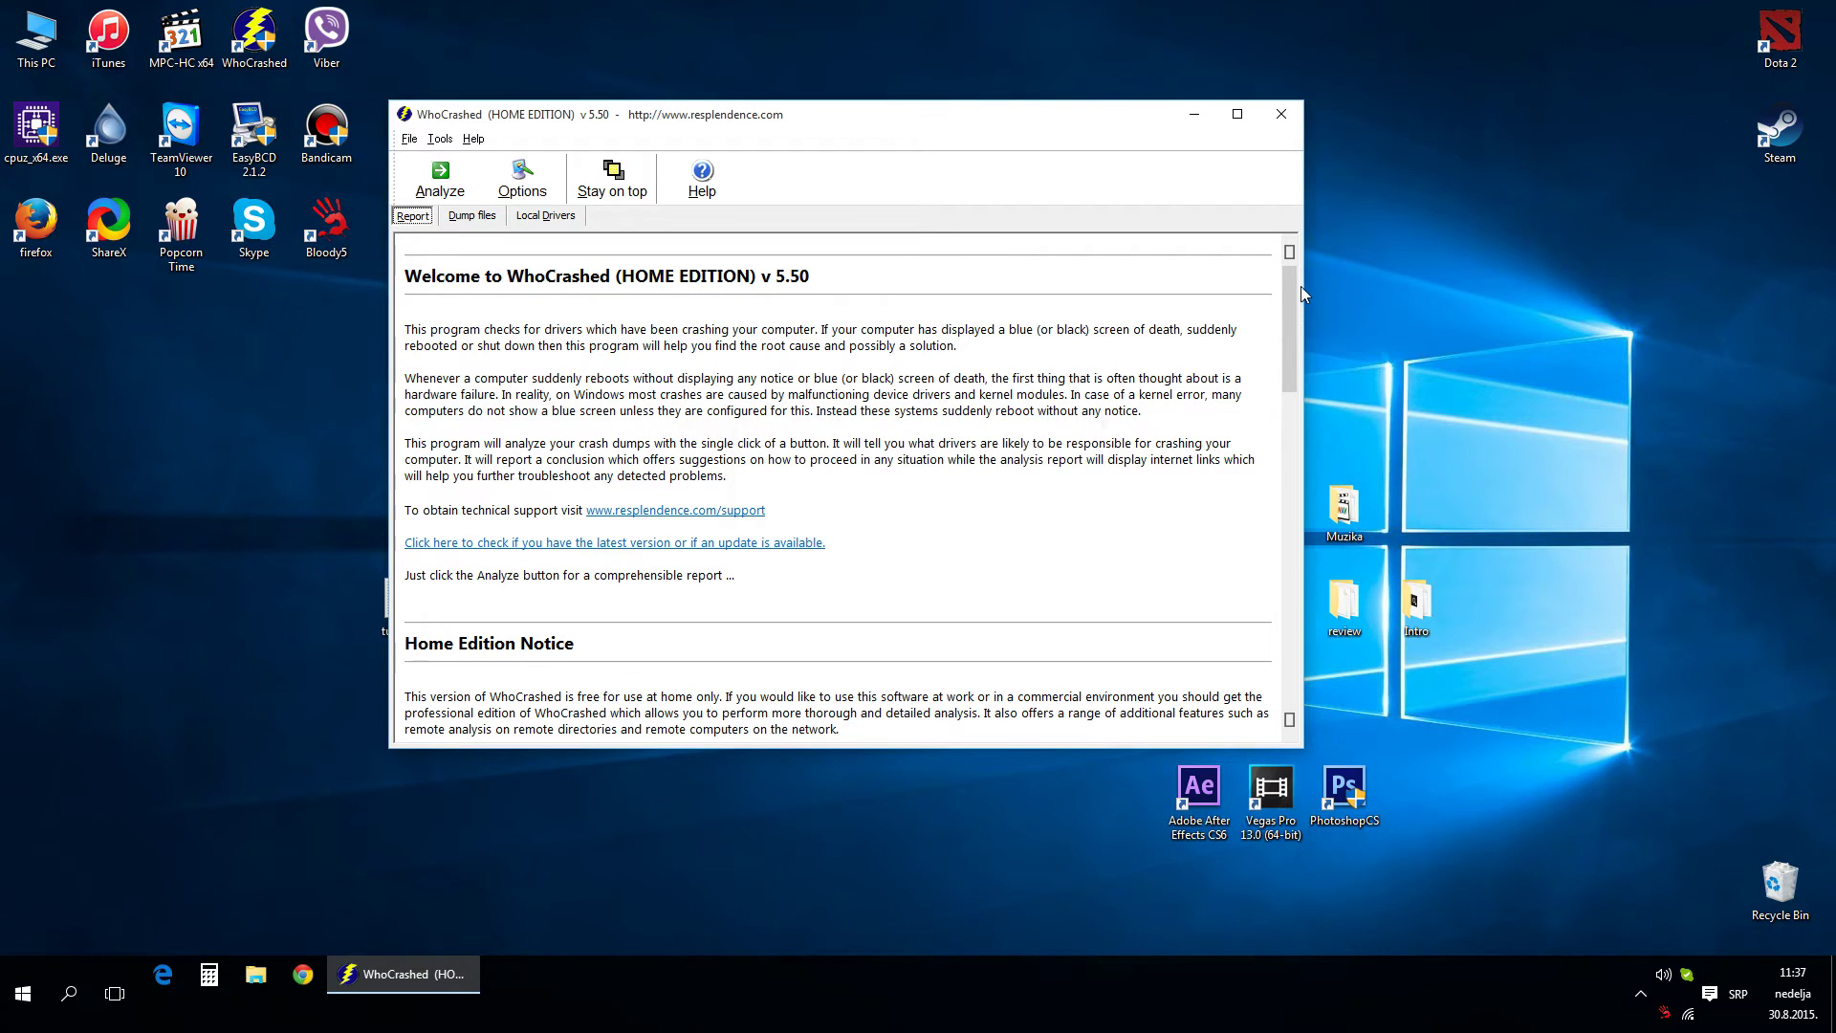
left_click_drag(1293, 288, 1292, 556)
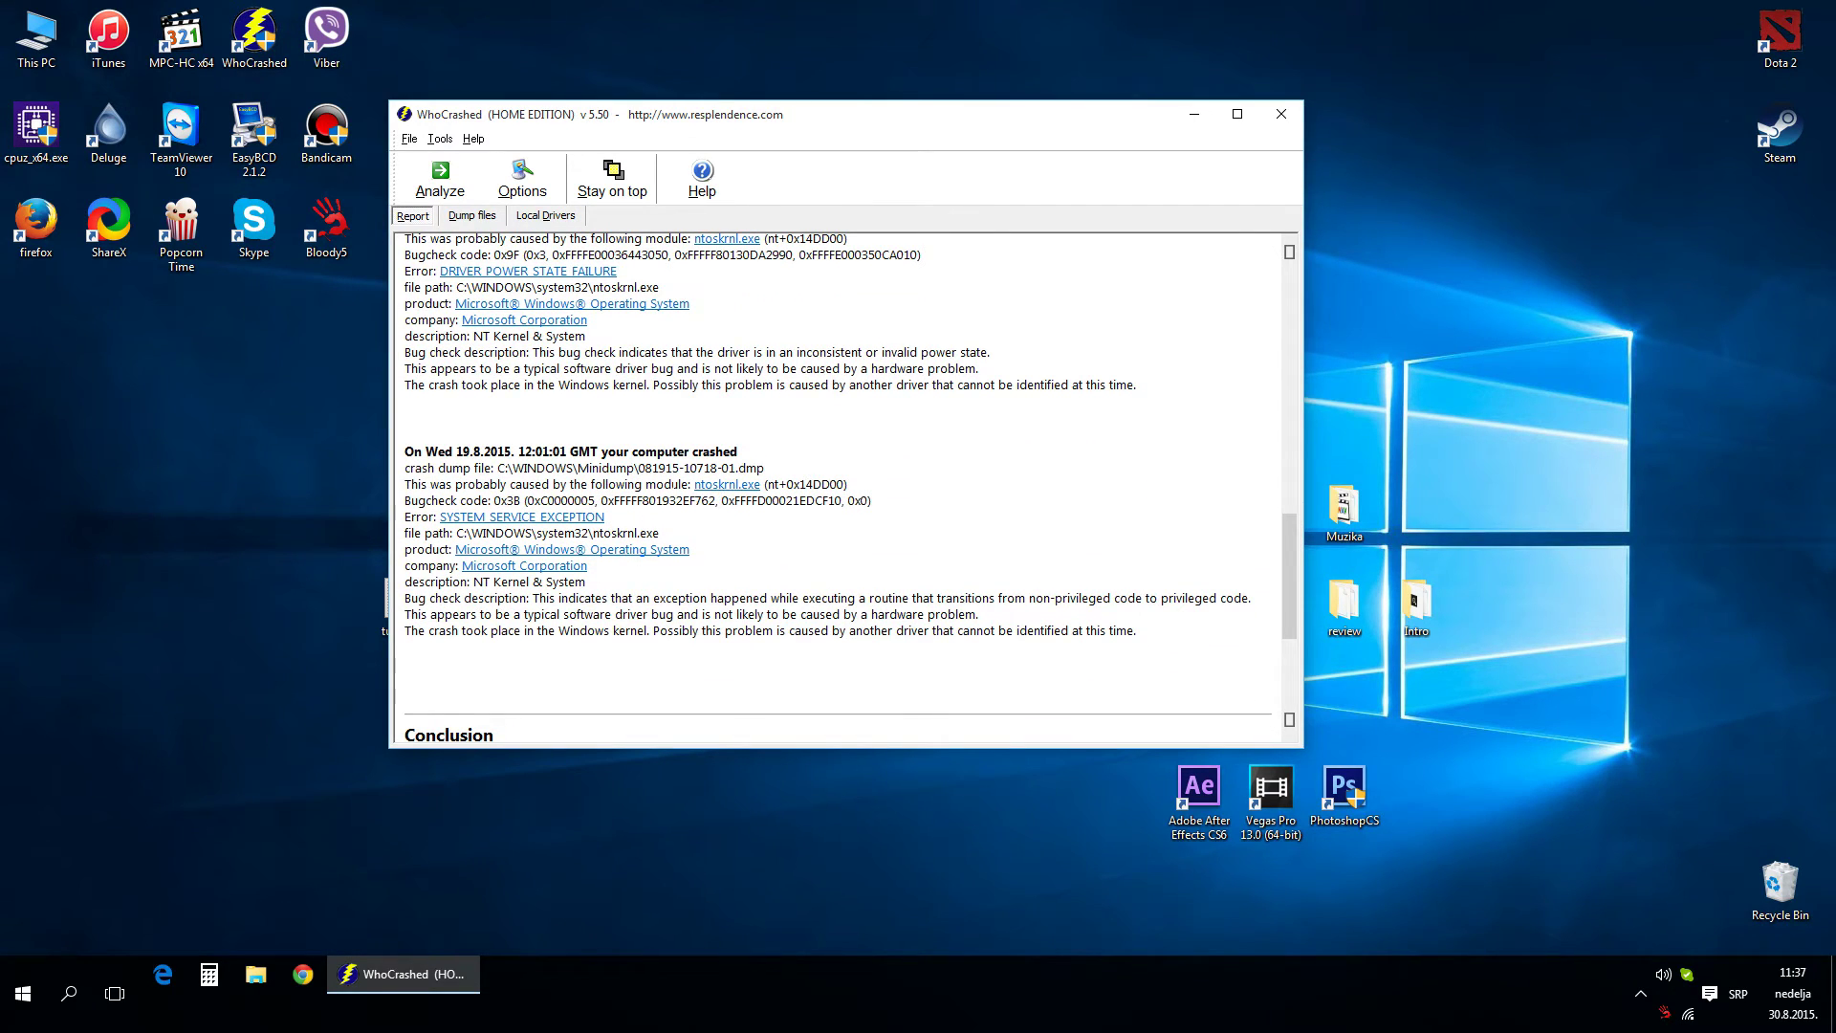
scroll(744, 326, "up", 2)
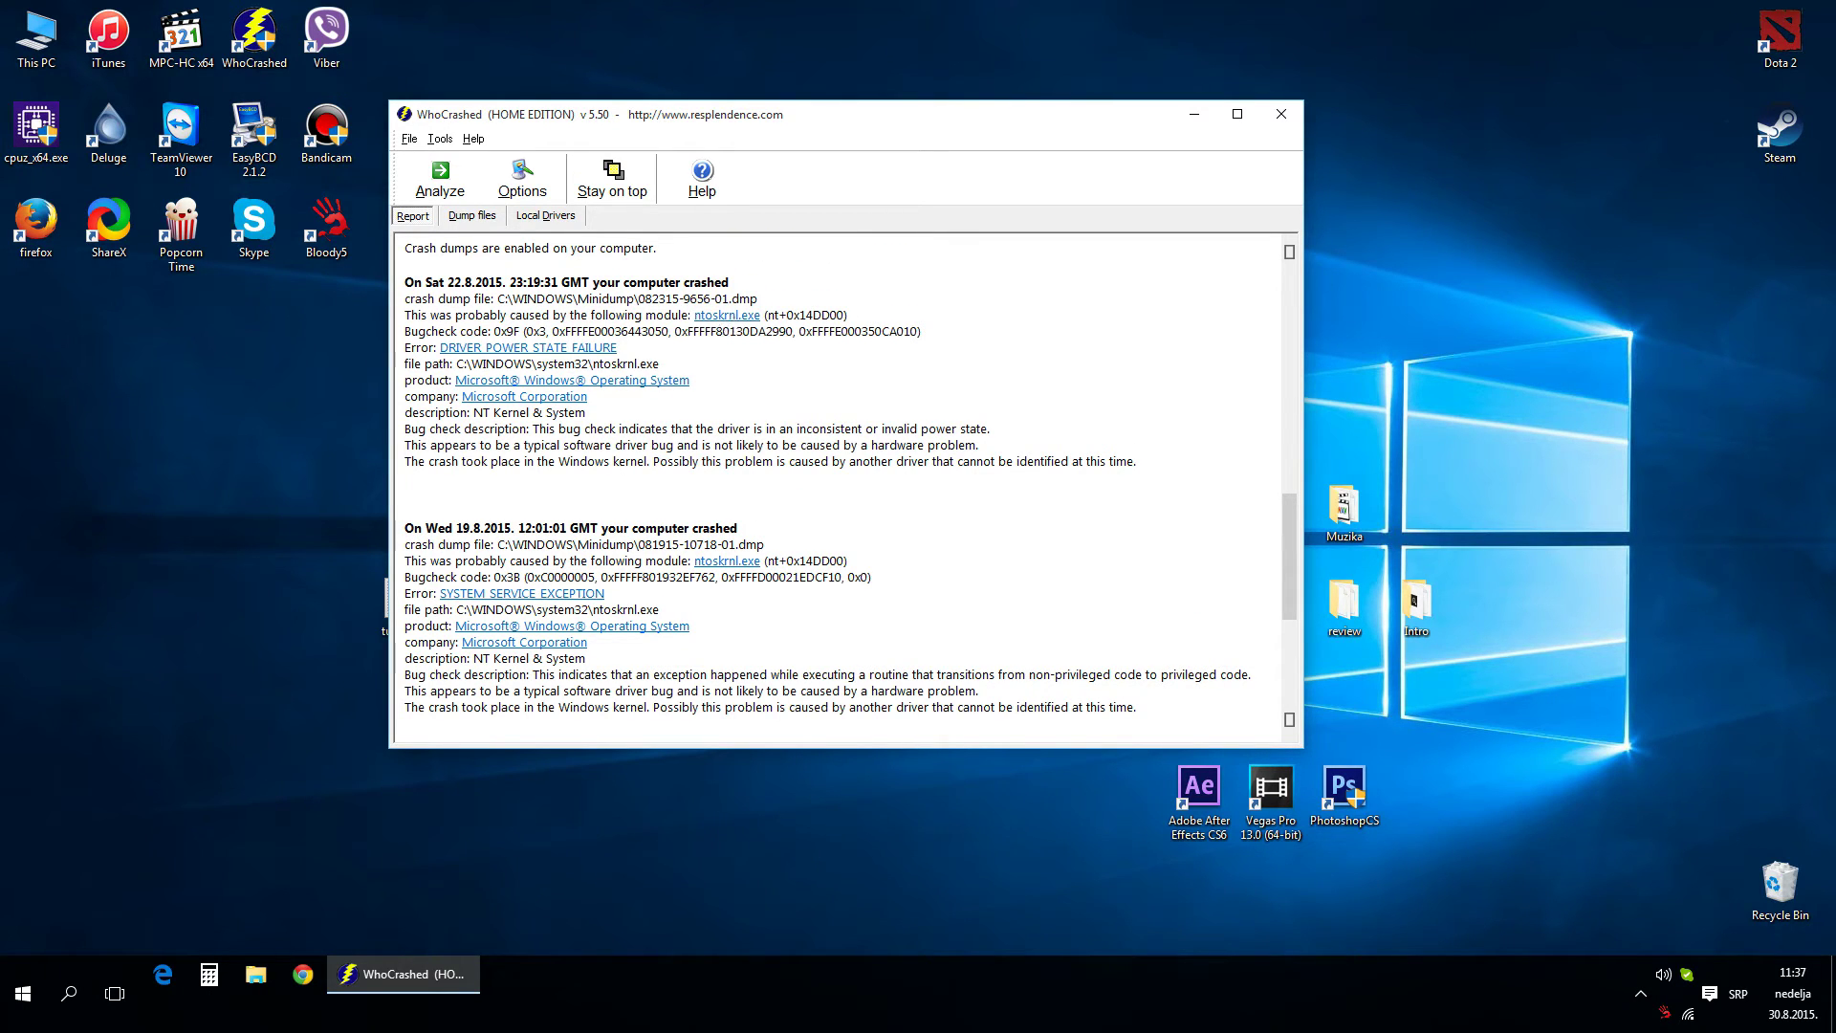
Select the ntoskrnl.exe (nt+0x14DD00) module text and explanation lines of both crashes
left_click_drag(686, 315, 891, 319)
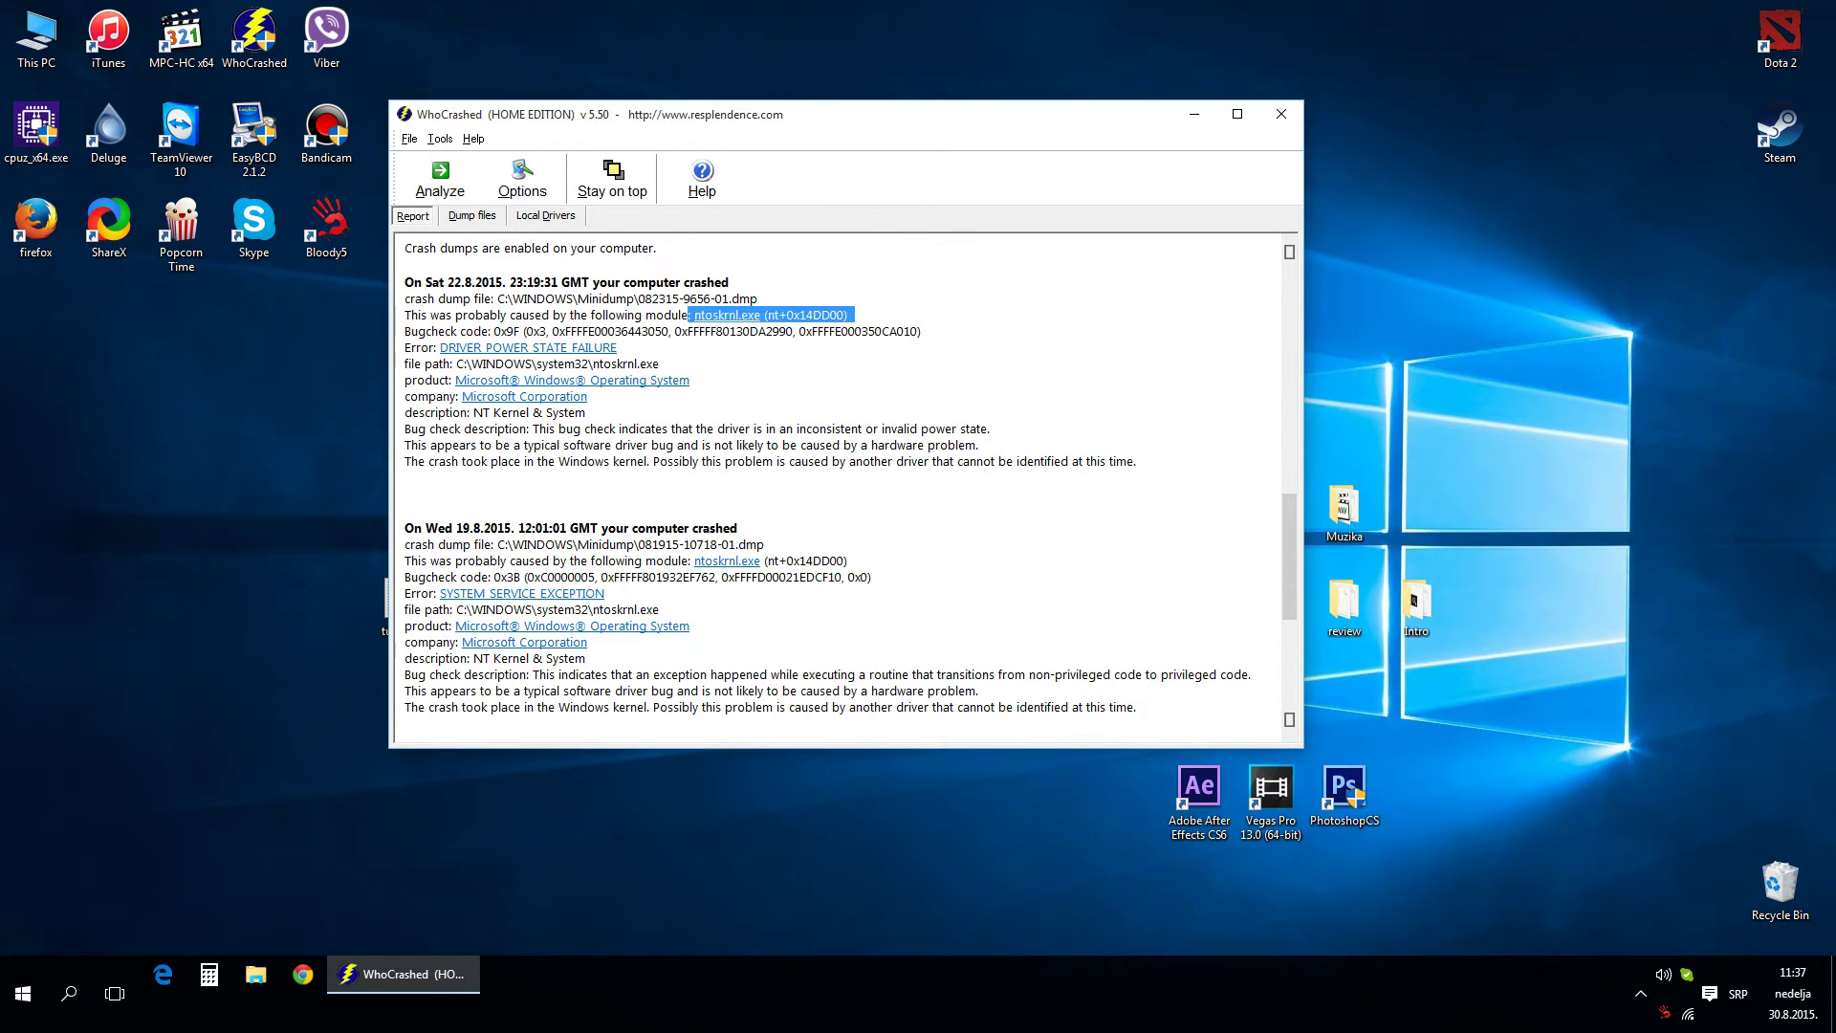
left_click(890, 319)
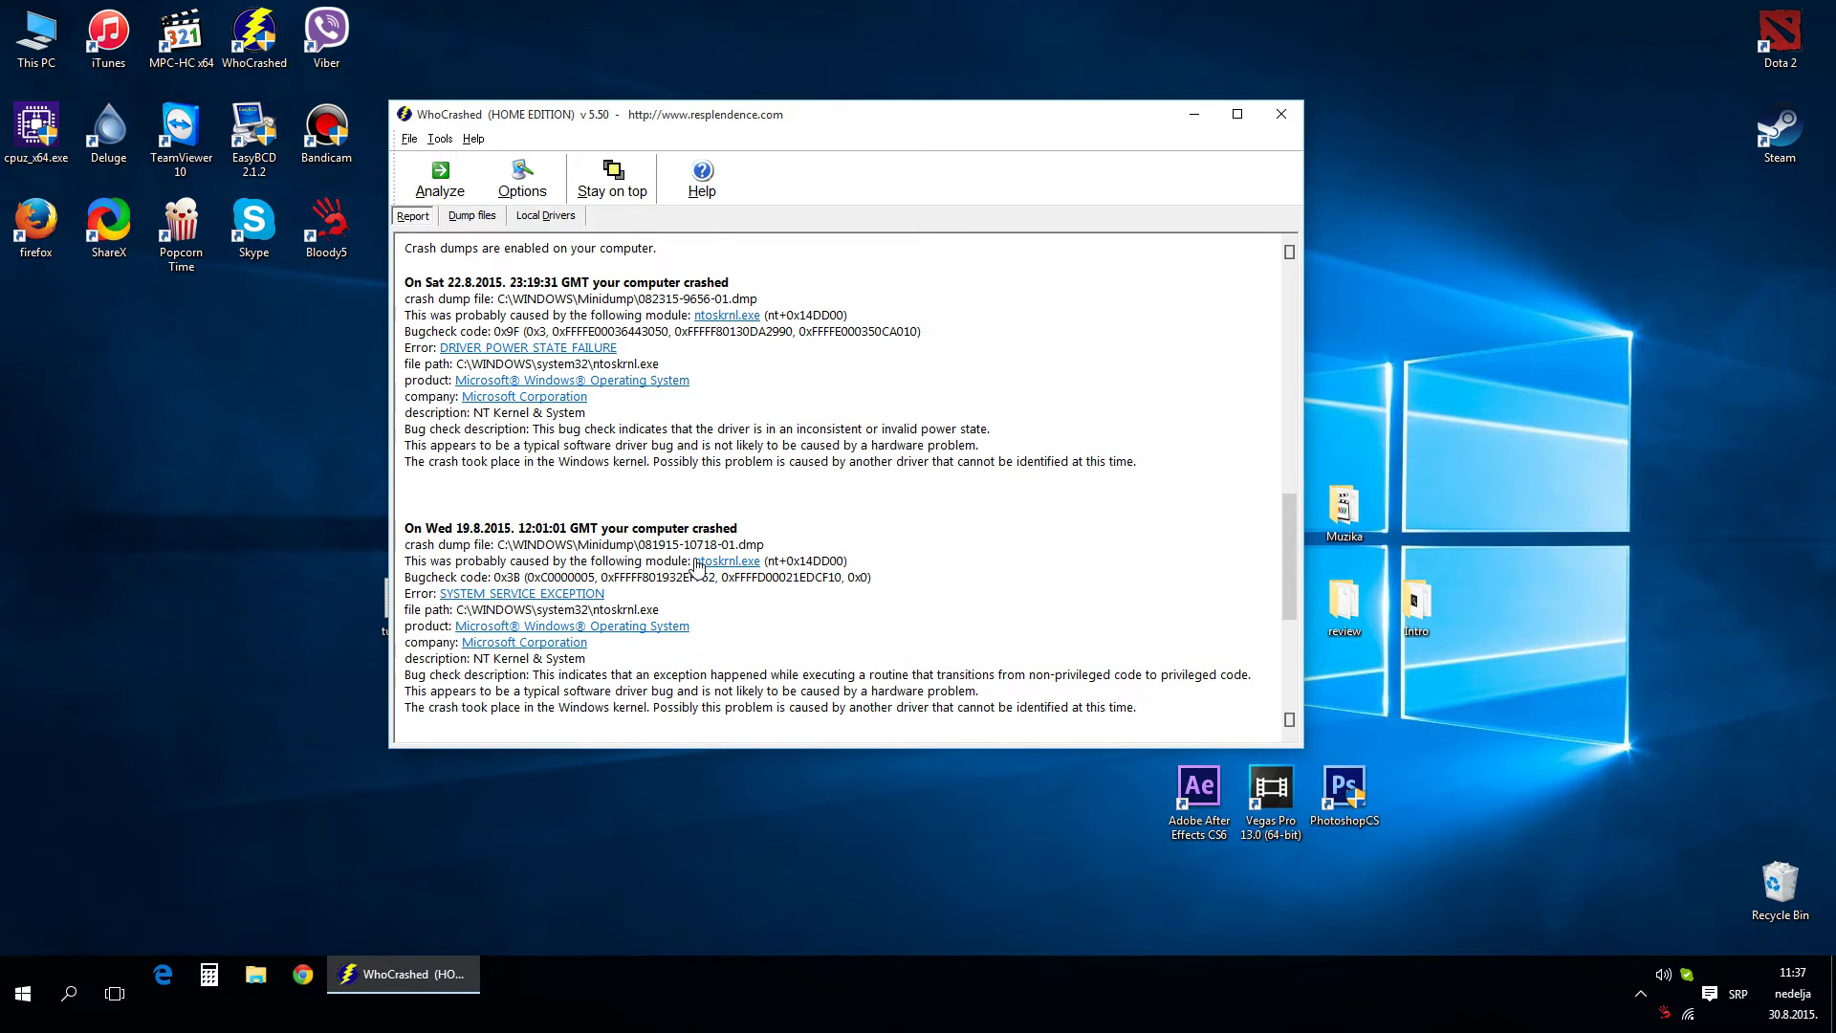
left_click_drag(690, 564, 859, 571)
key("ctrl+c")
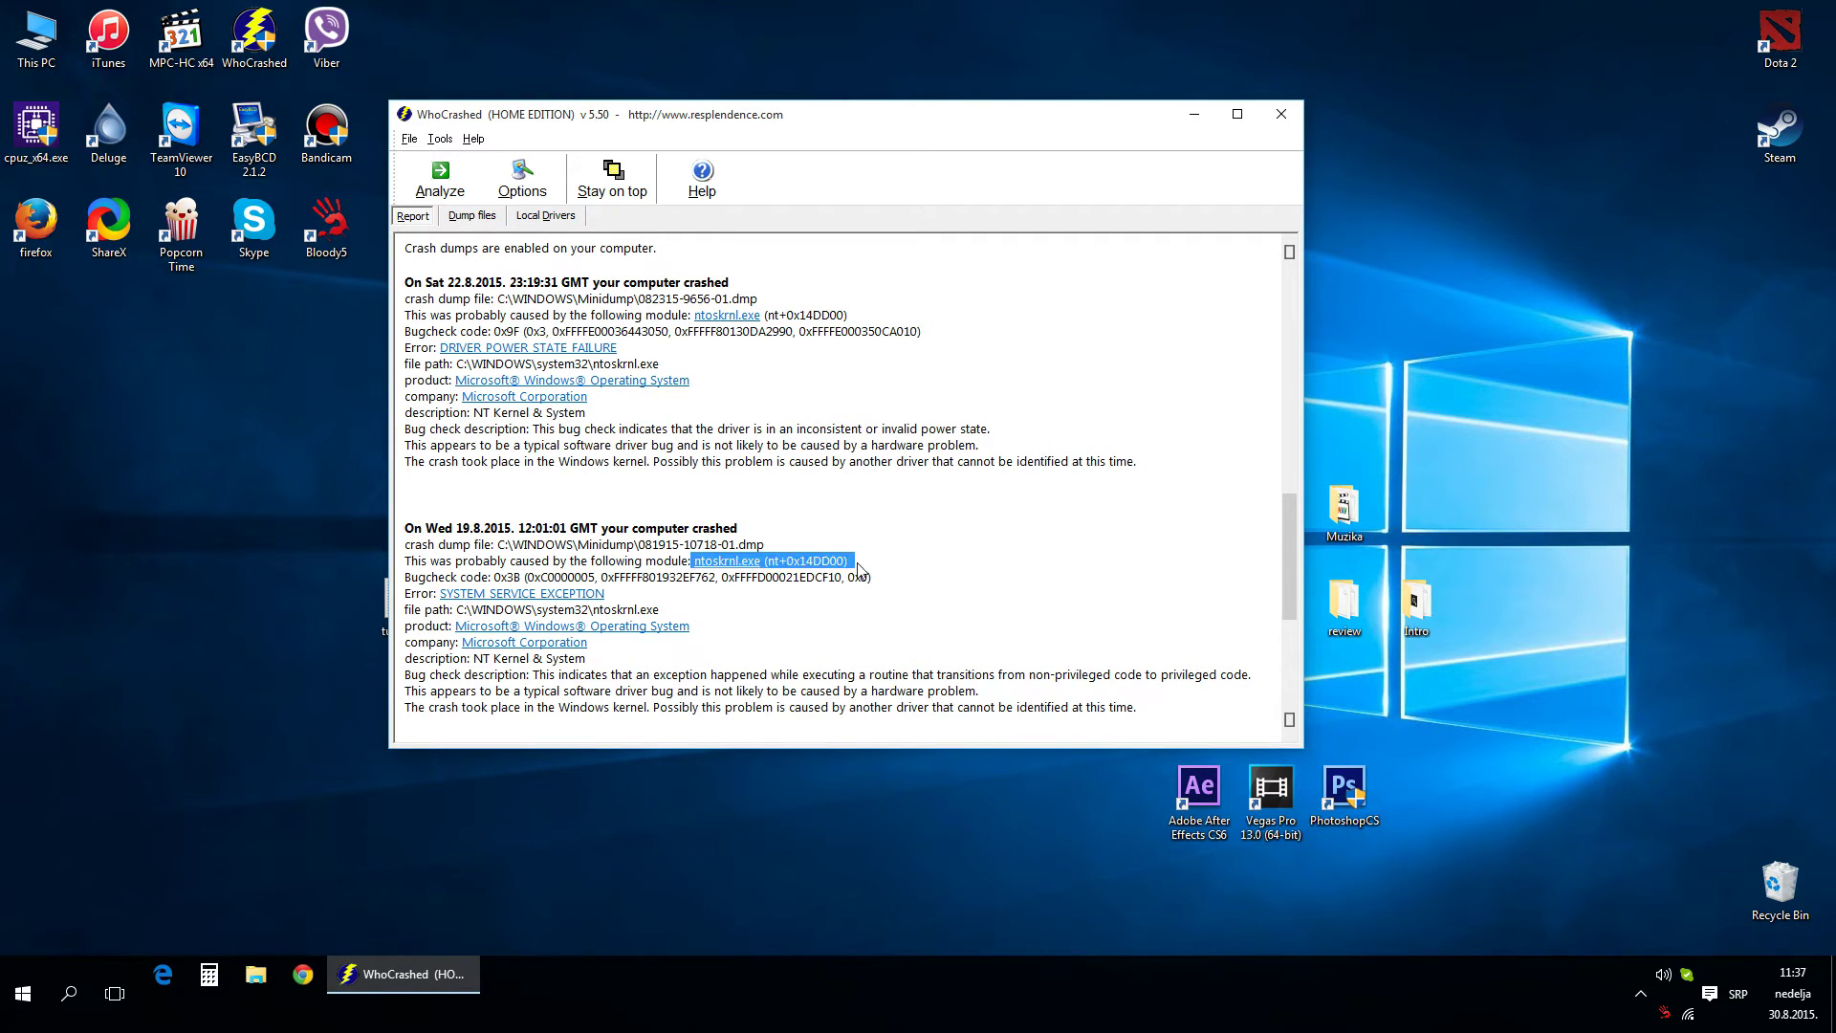
left_click(859, 571)
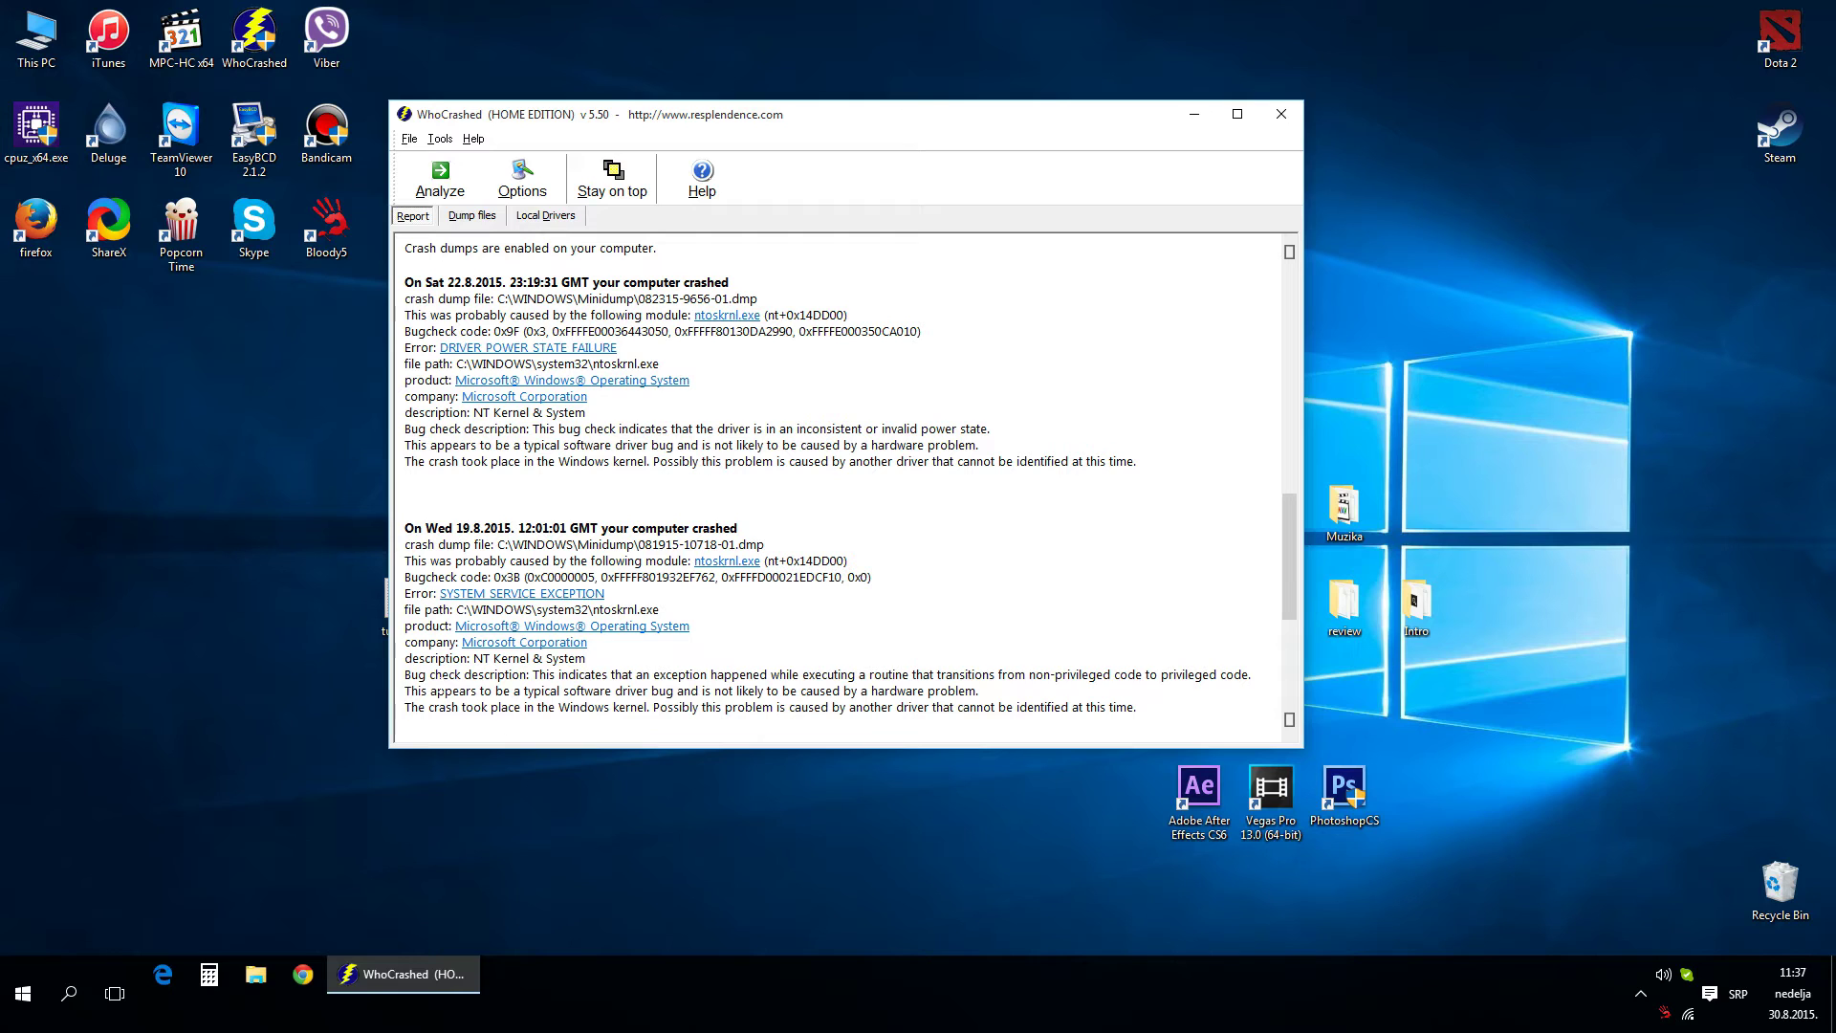
left_click_drag(405, 674, 1138, 710)
left_click(858, 681)
Search Google for the pasted module name 'ntoskrnl.exe (nt+0x14DD00)' in a new Chrome tab
left_click(302, 973)
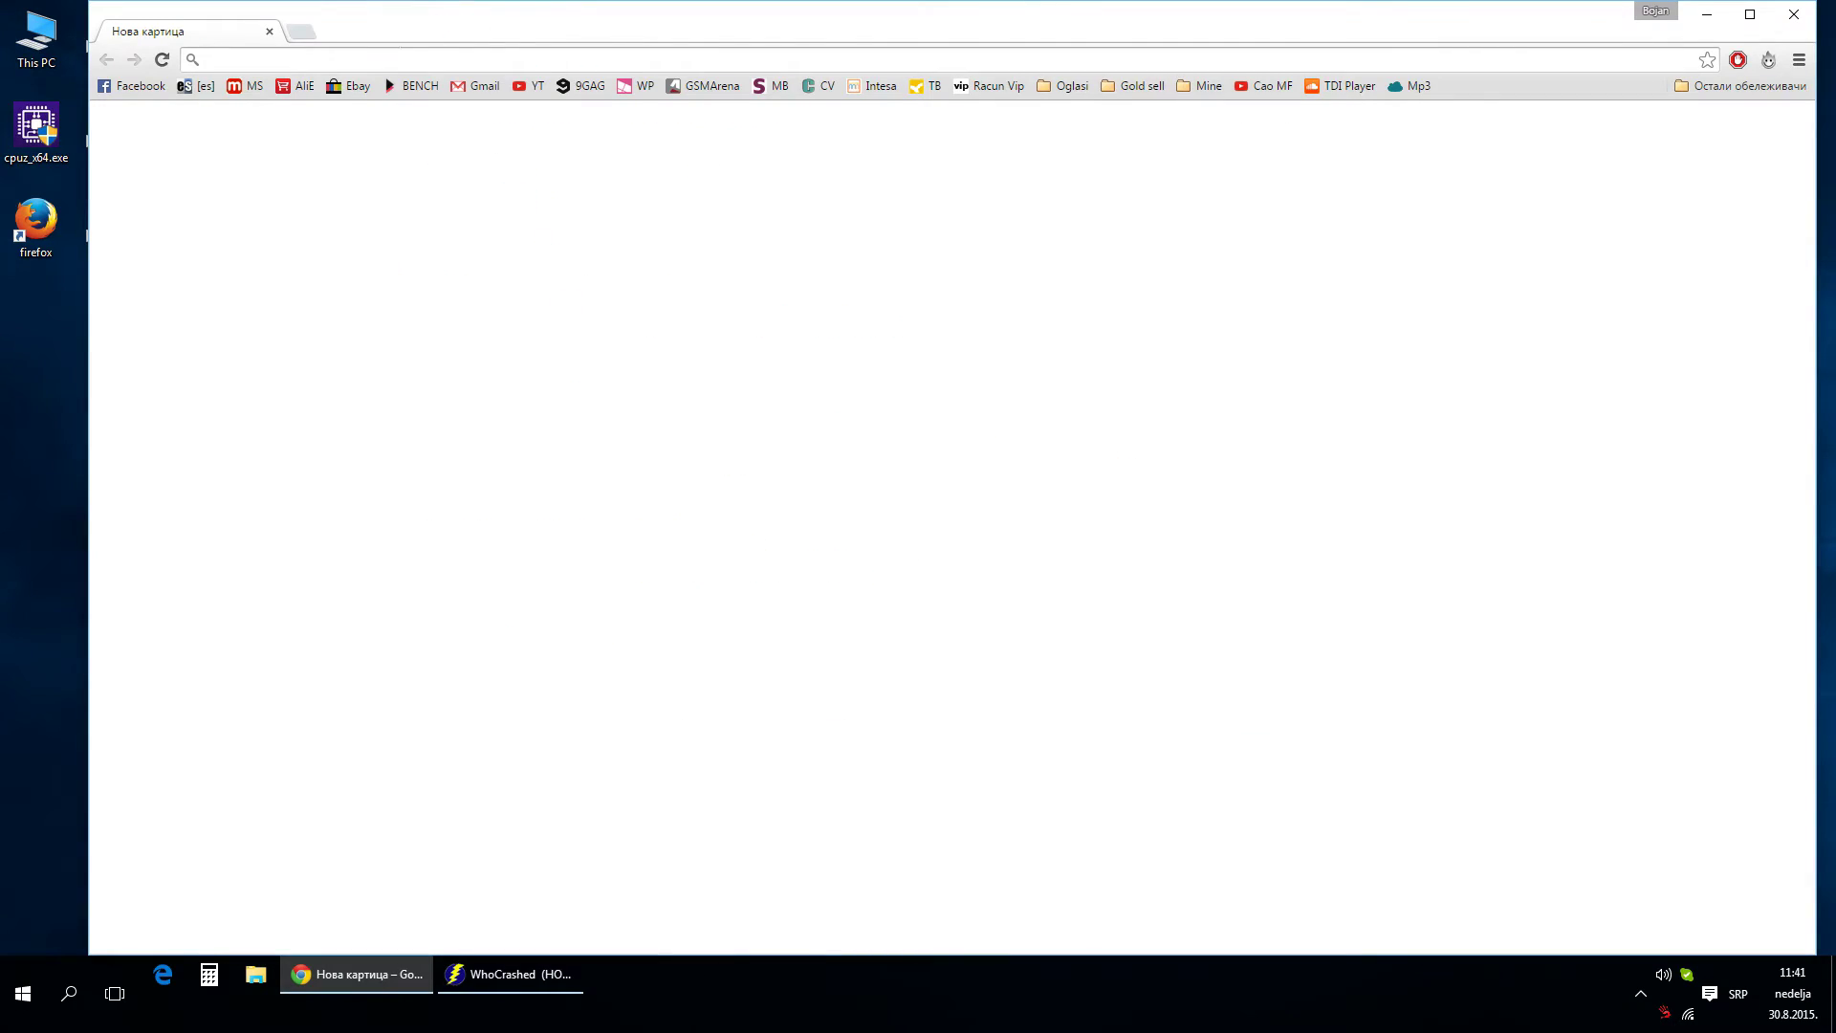
key("ctrl+v")
key("Return")
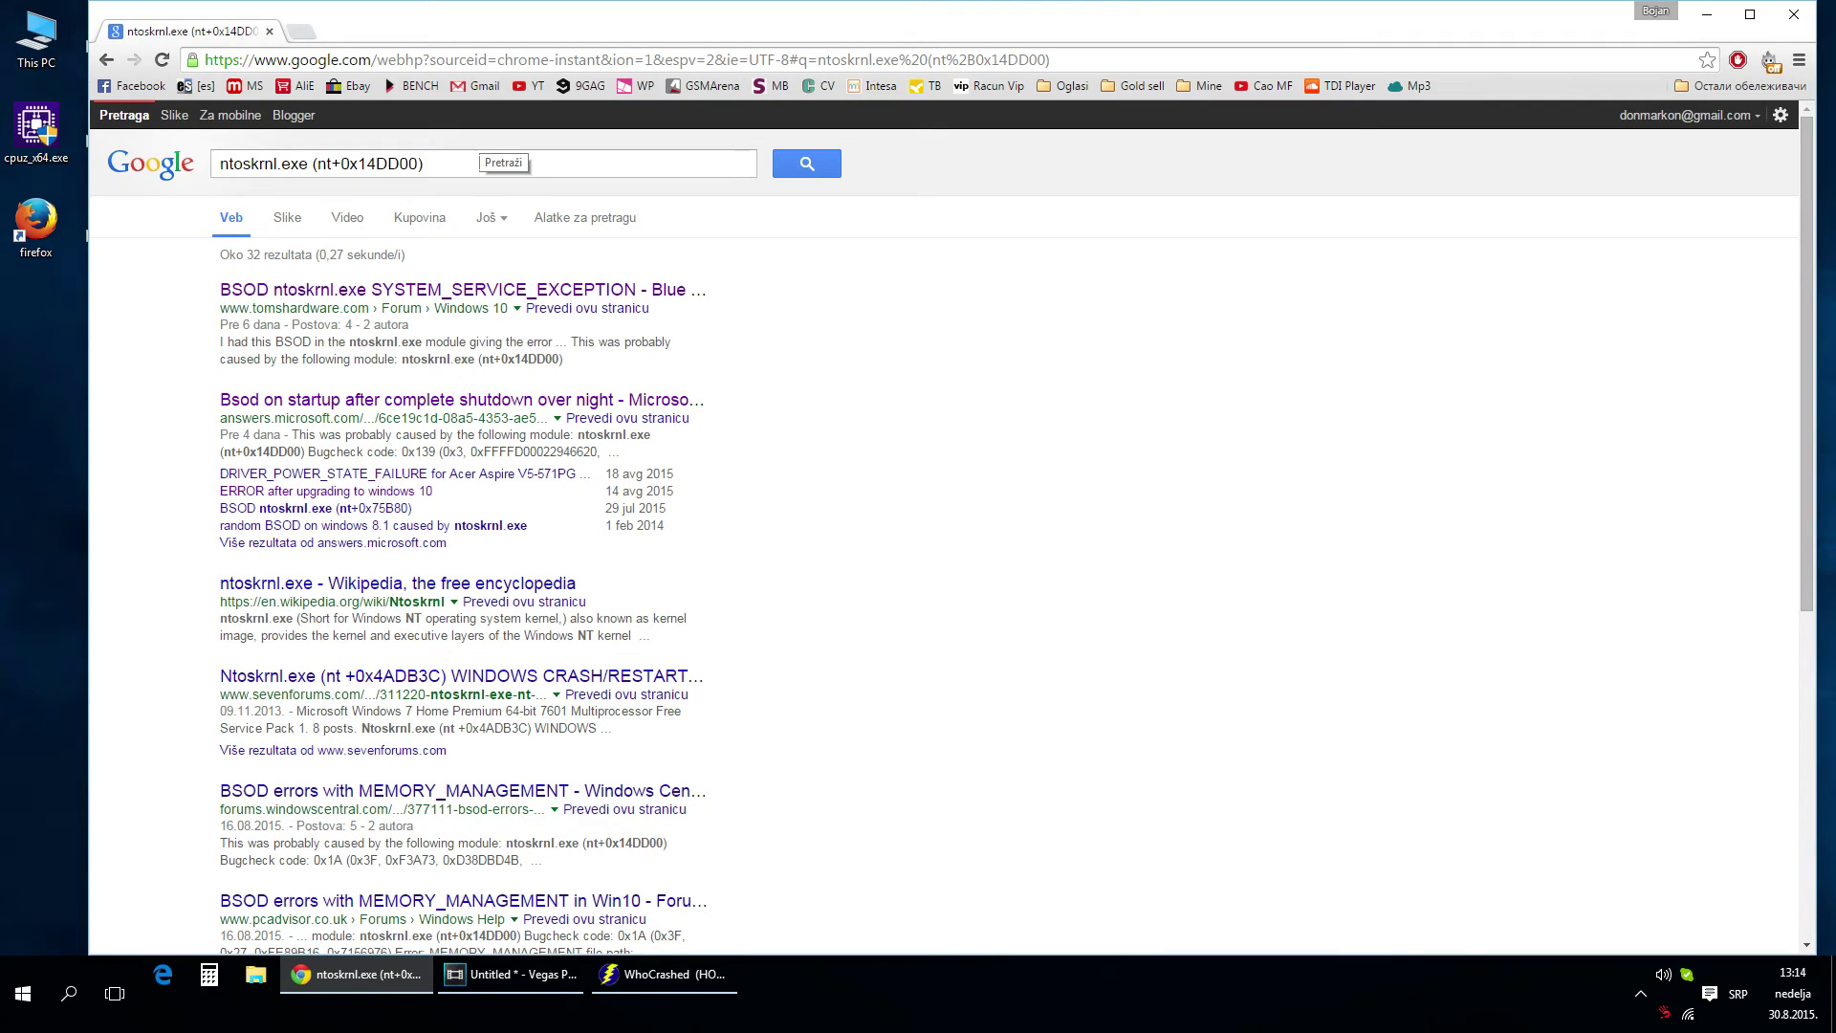
Select the 'ntoskrnl.exe (nt+0x14DD00)' query in the Google search box
left_click(424, 163)
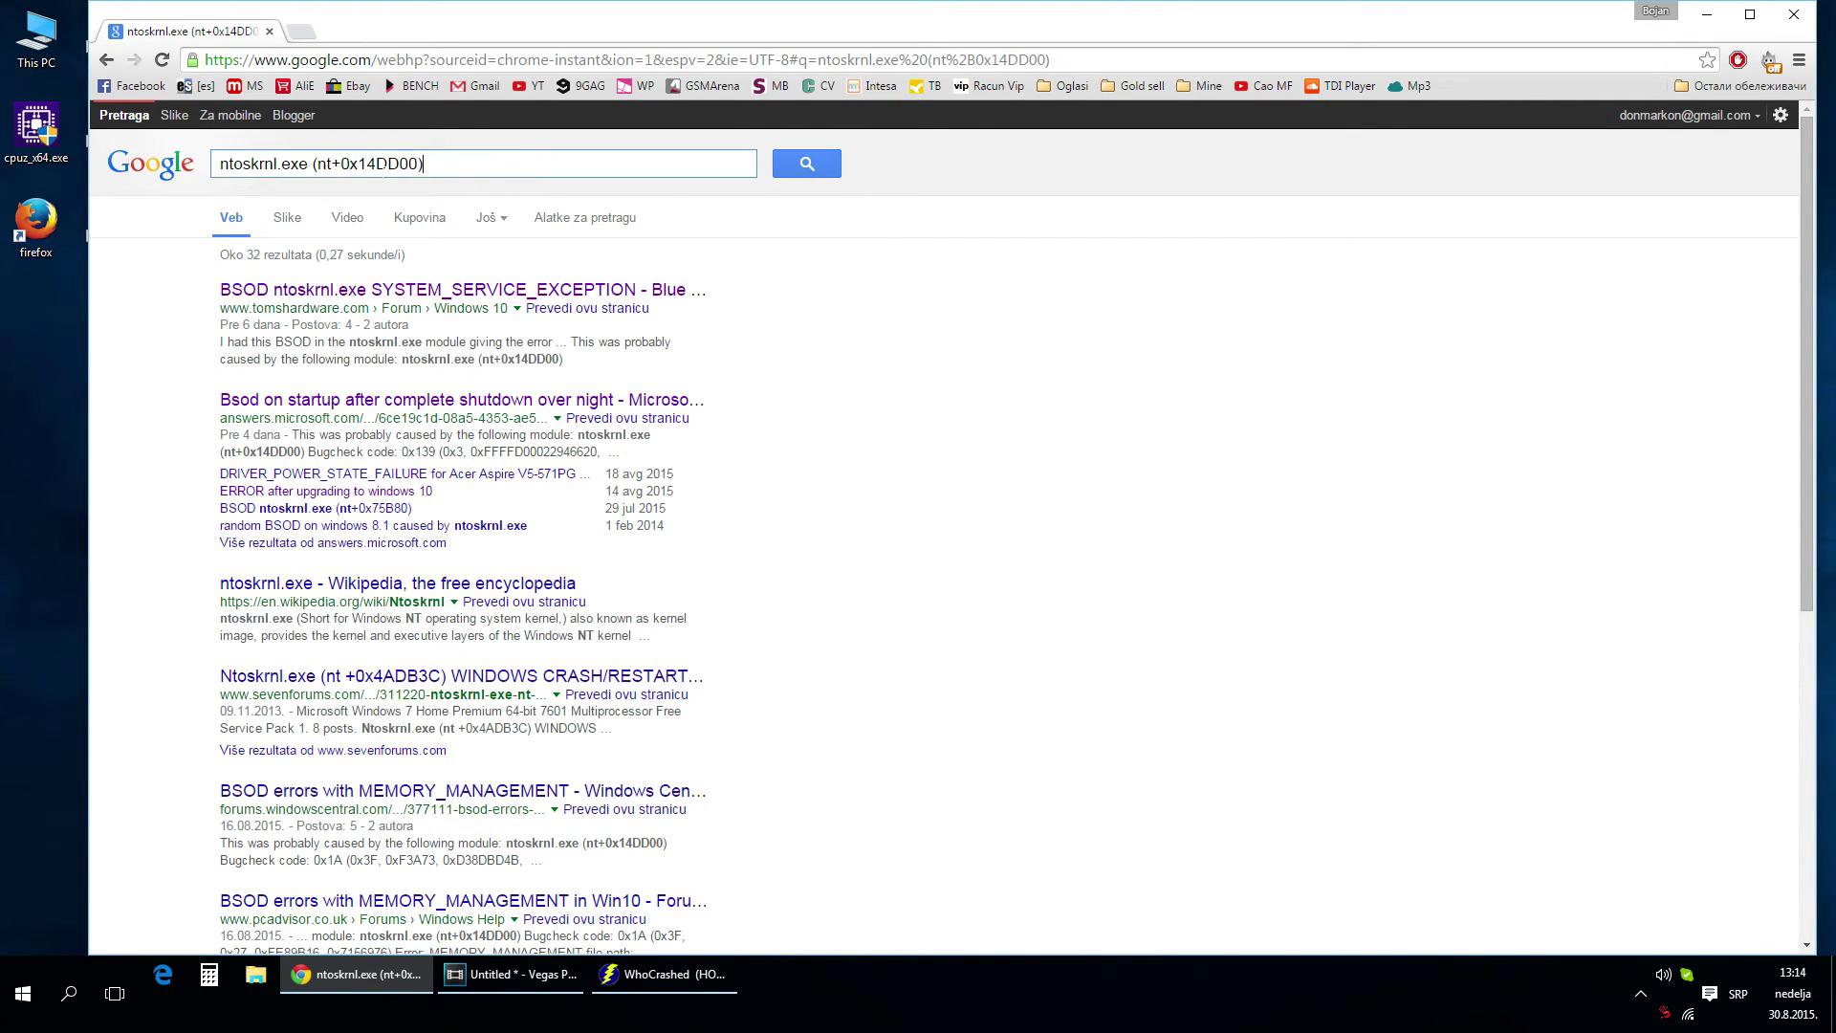
key("ctrl+a")
key("End")
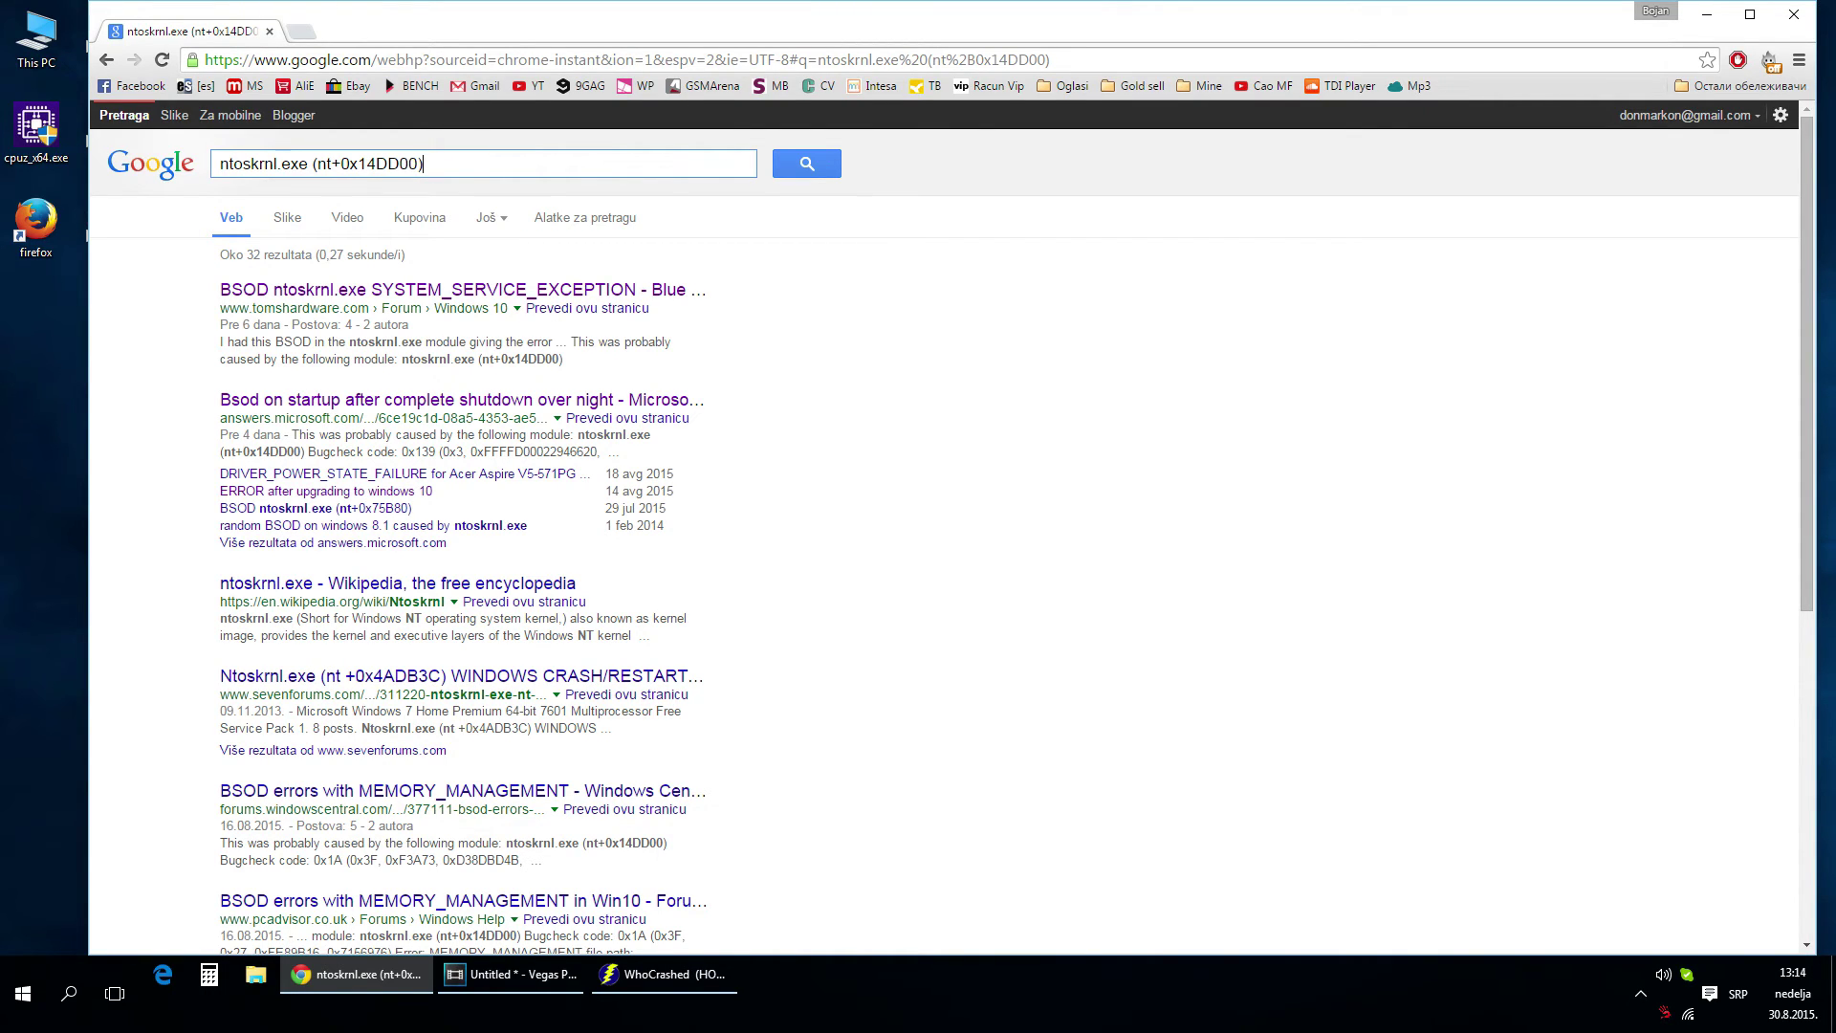